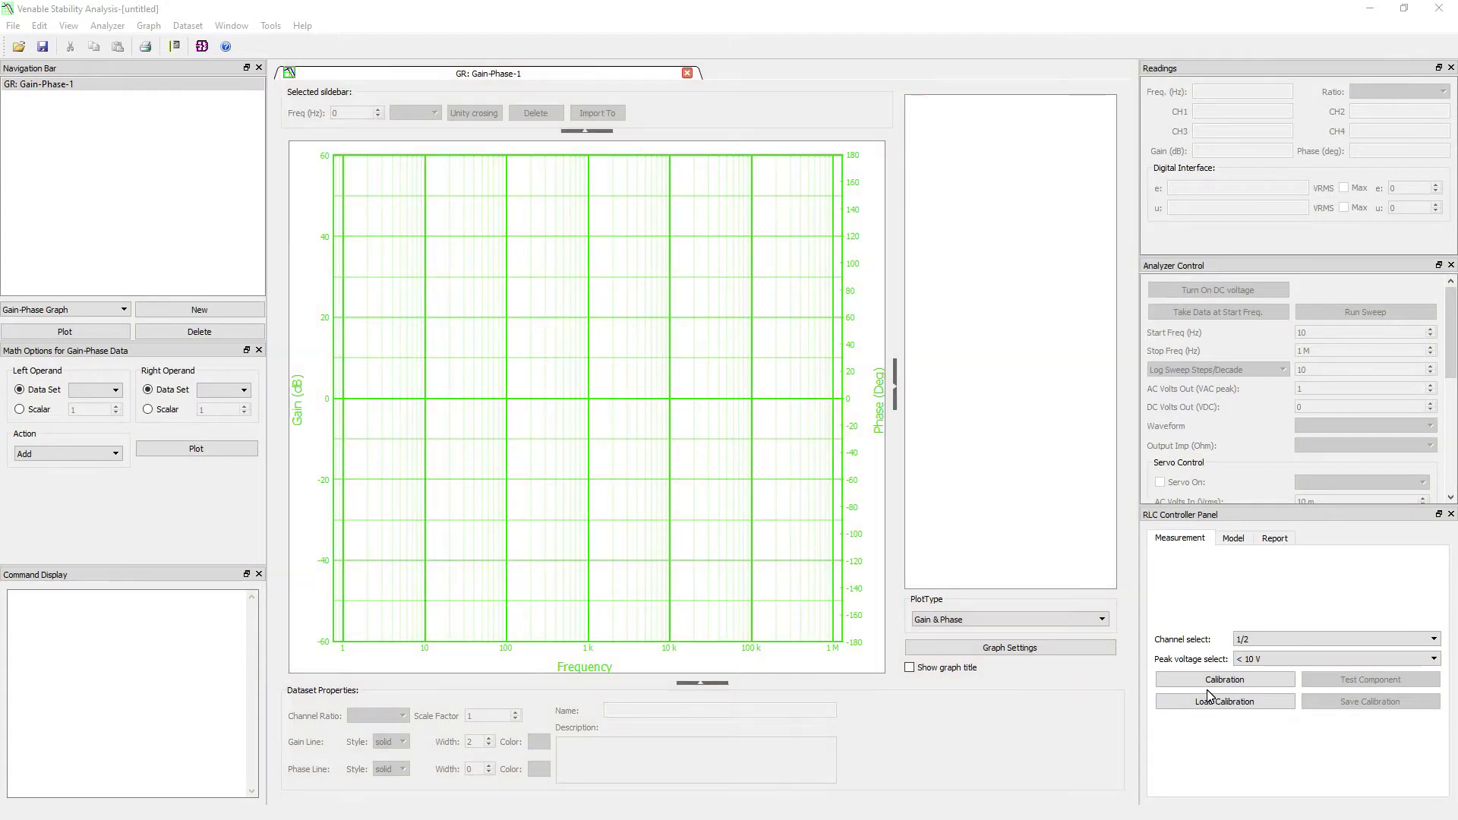
Step: Browse the File and Edit menus, then hide the Navigation Bar and Analyzer Control panels
click(13, 25)
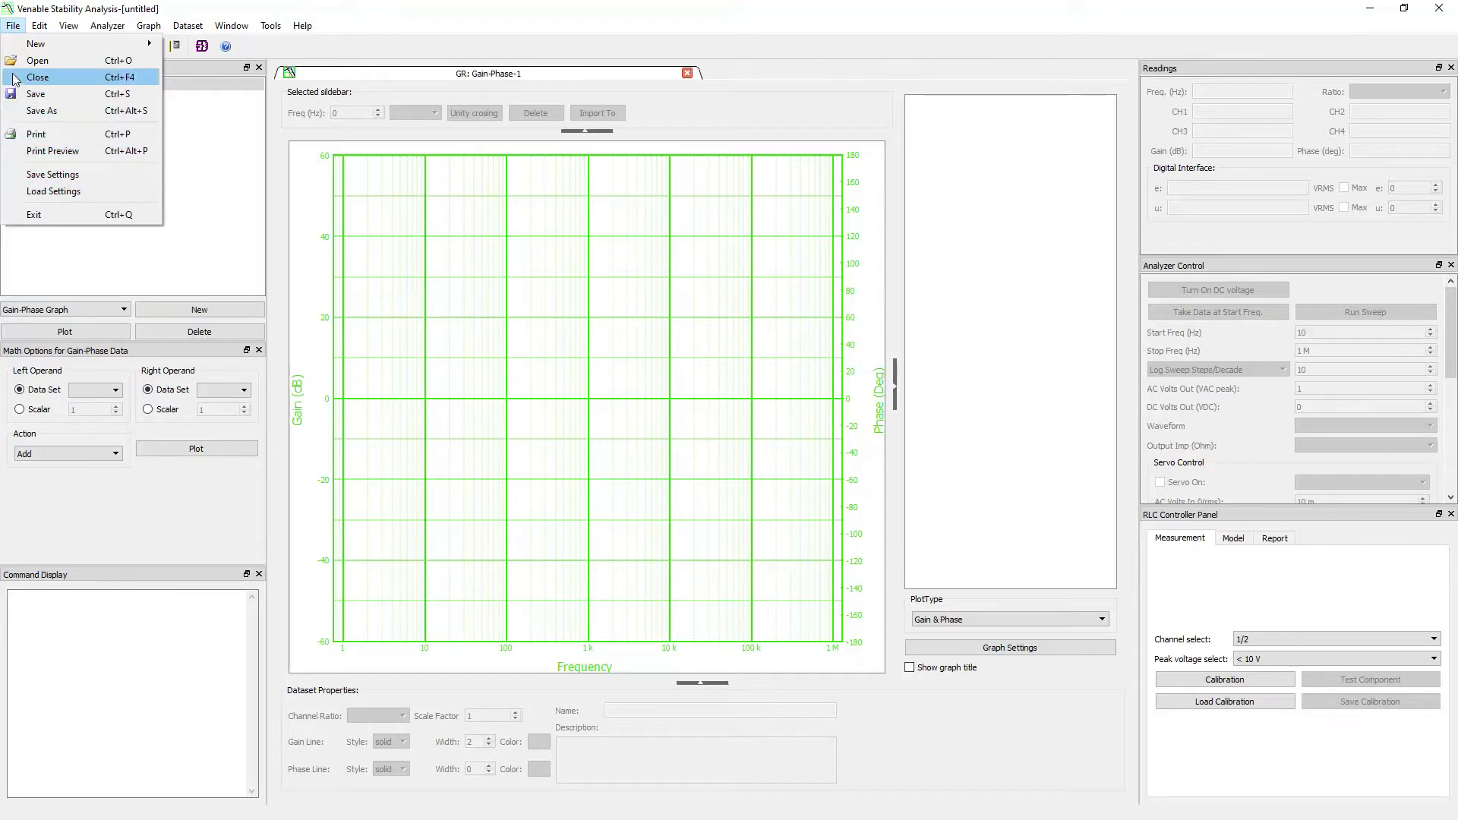
mouse_move(34, 29)
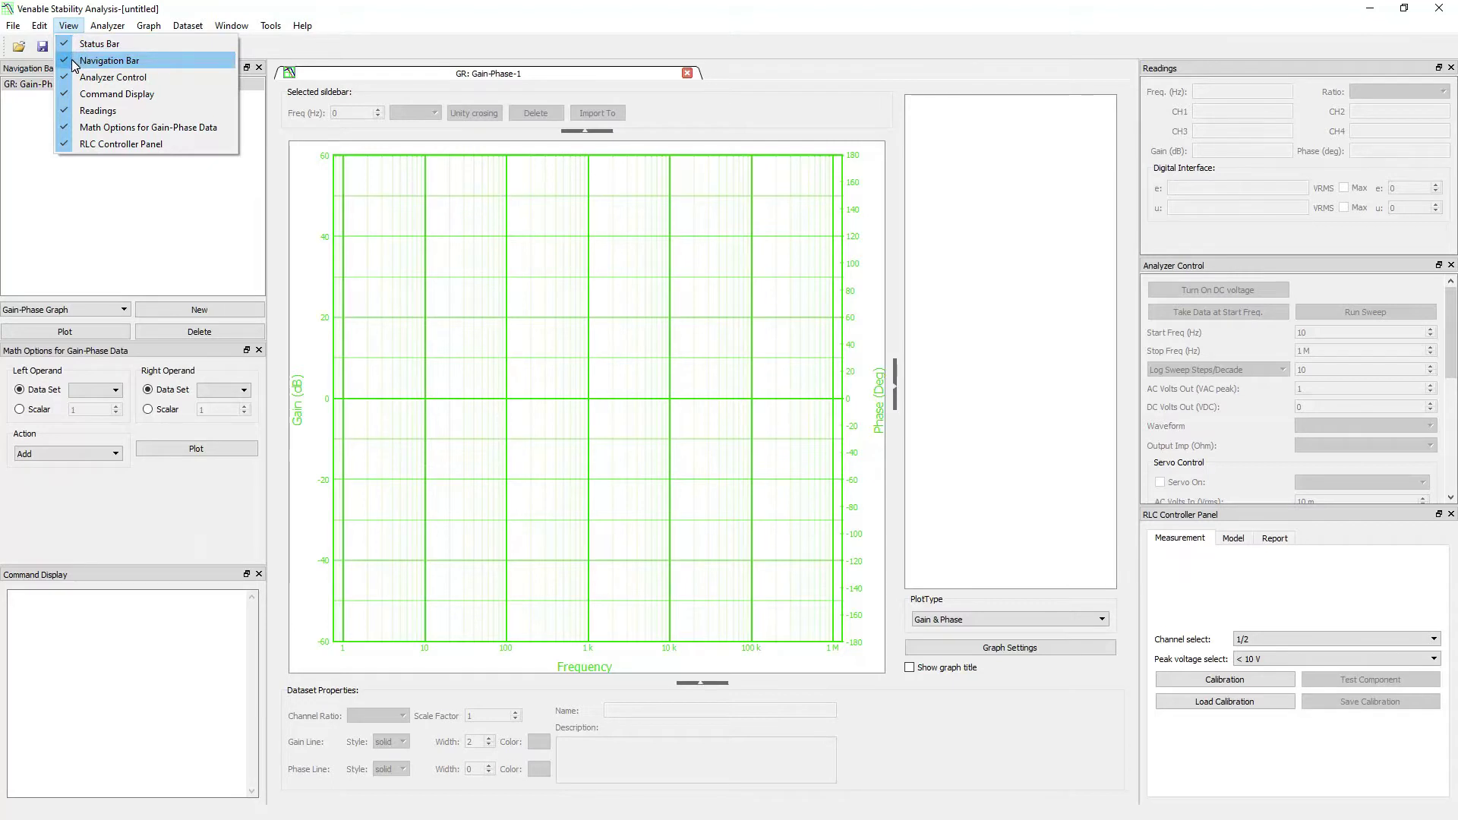
click(75, 63)
click(68, 26)
click(73, 77)
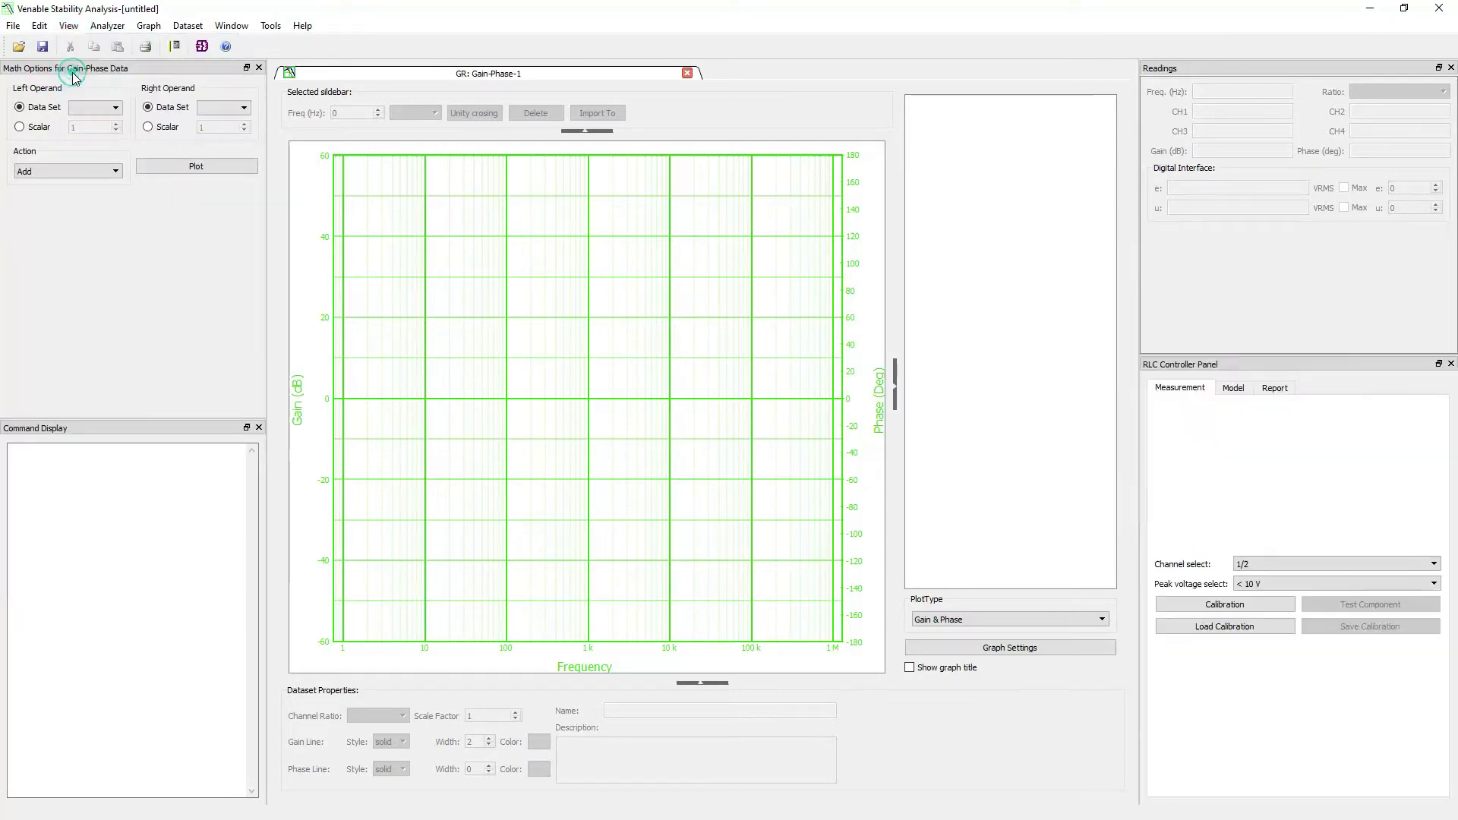
click(69, 29)
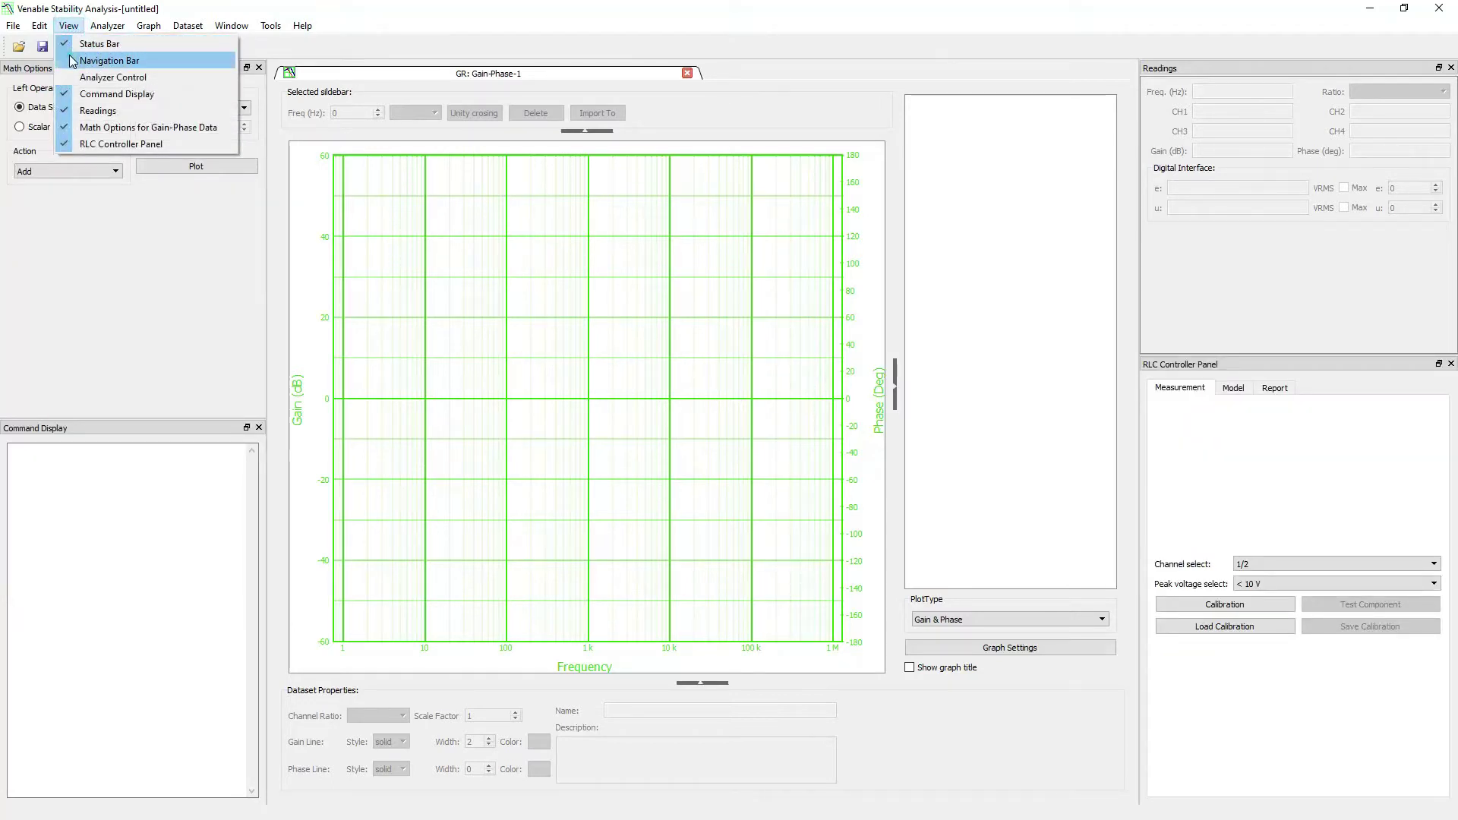
Step: Restore both panels and show the Analyzer menu's 6340 and 8820 analyzers
click(76, 61)
click(69, 26)
click(69, 77)
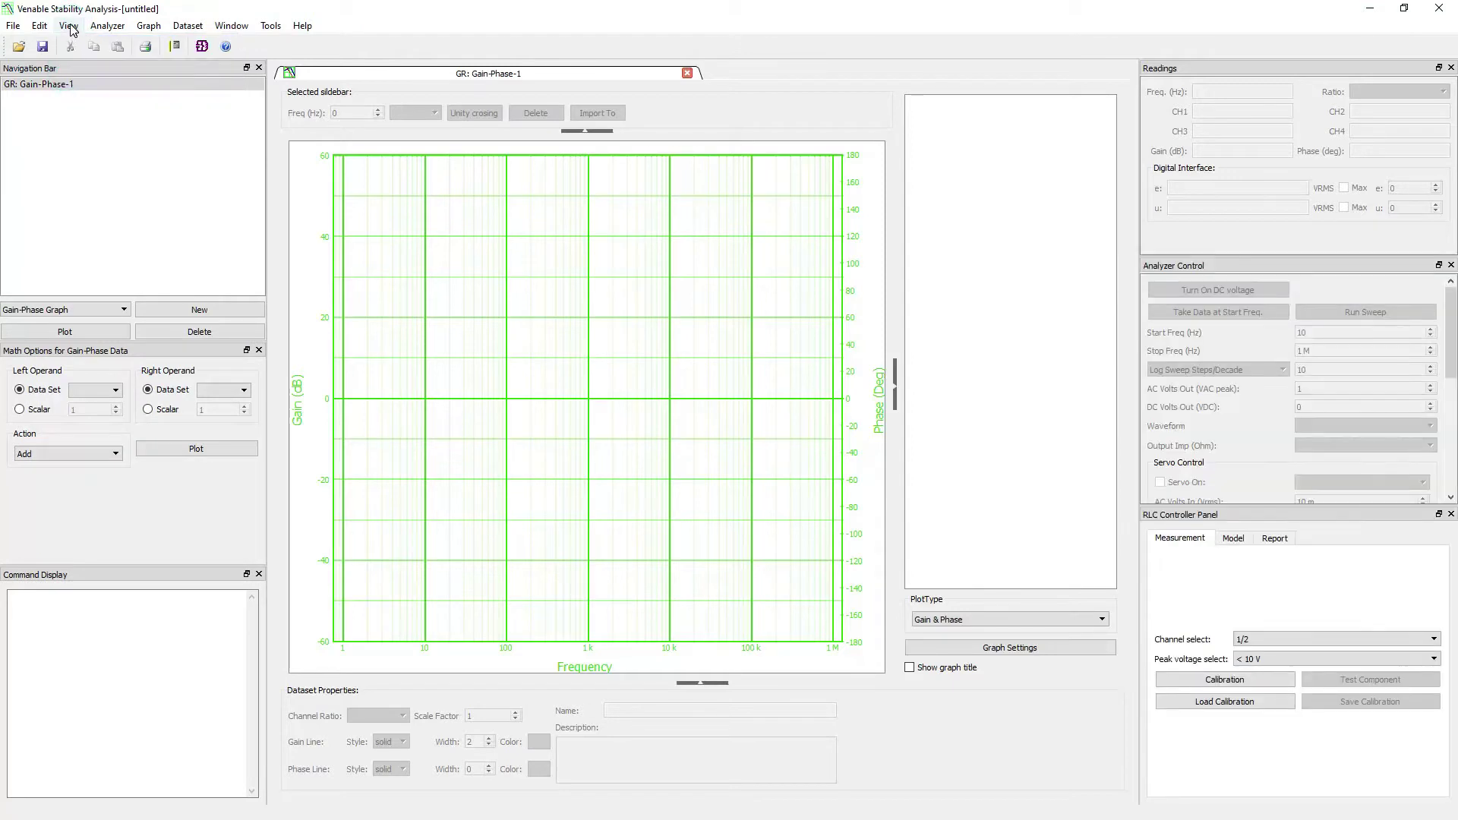
click(107, 25)
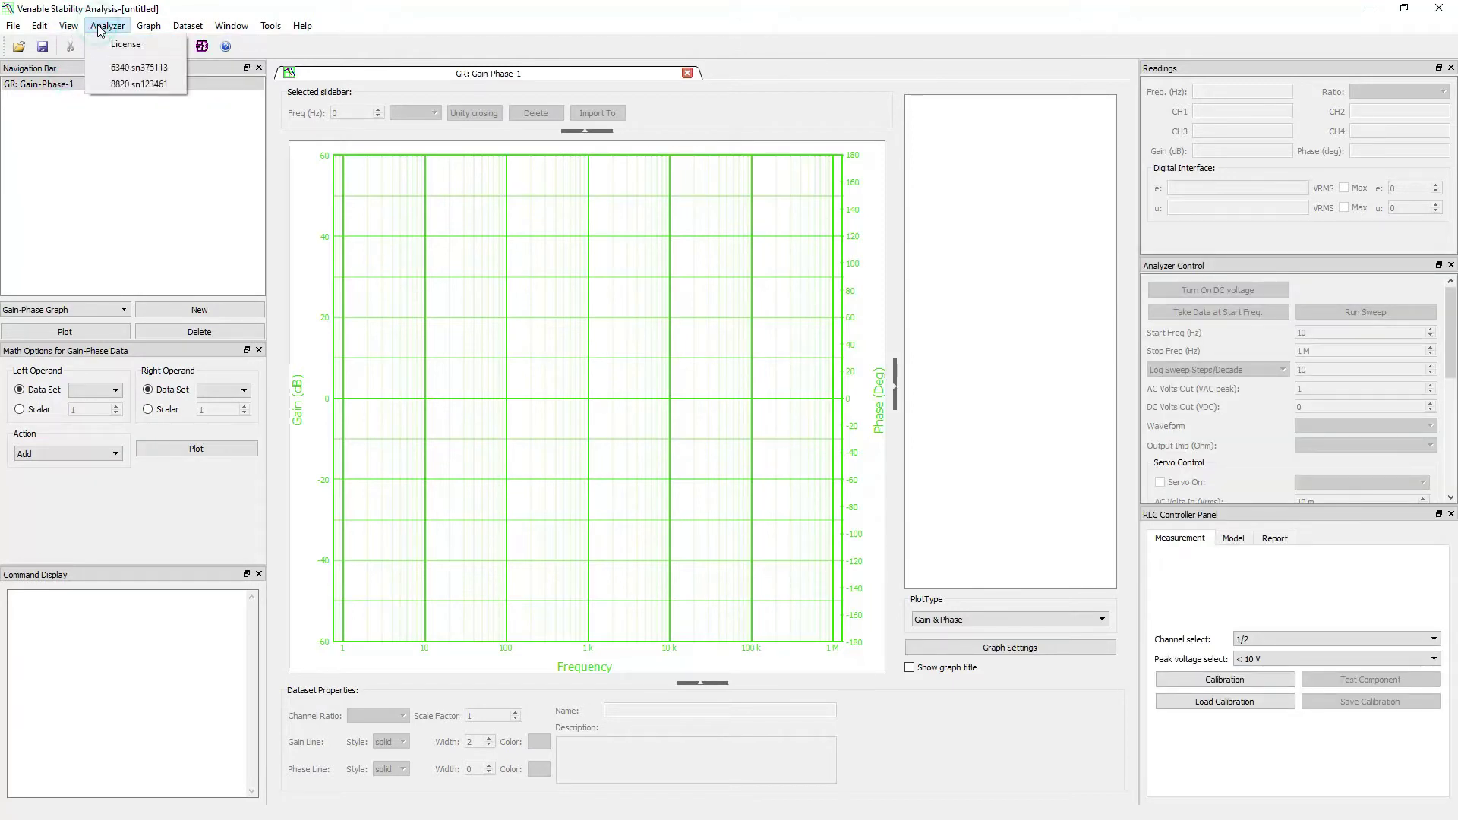
Step: Connect the 8820 analyzer from the Analyzer menu, then select it again to disconnect
click(116, 84)
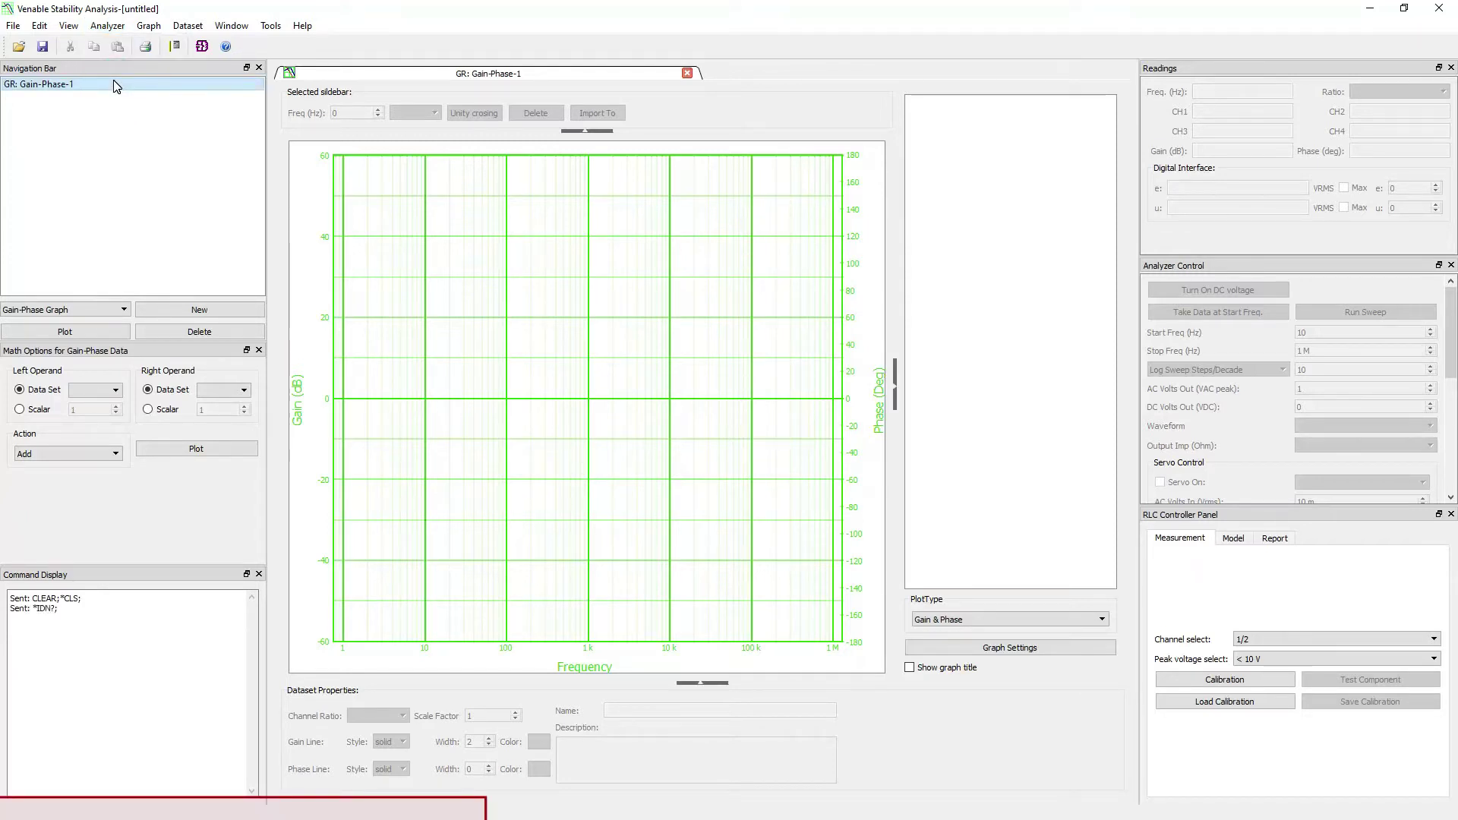
click(107, 26)
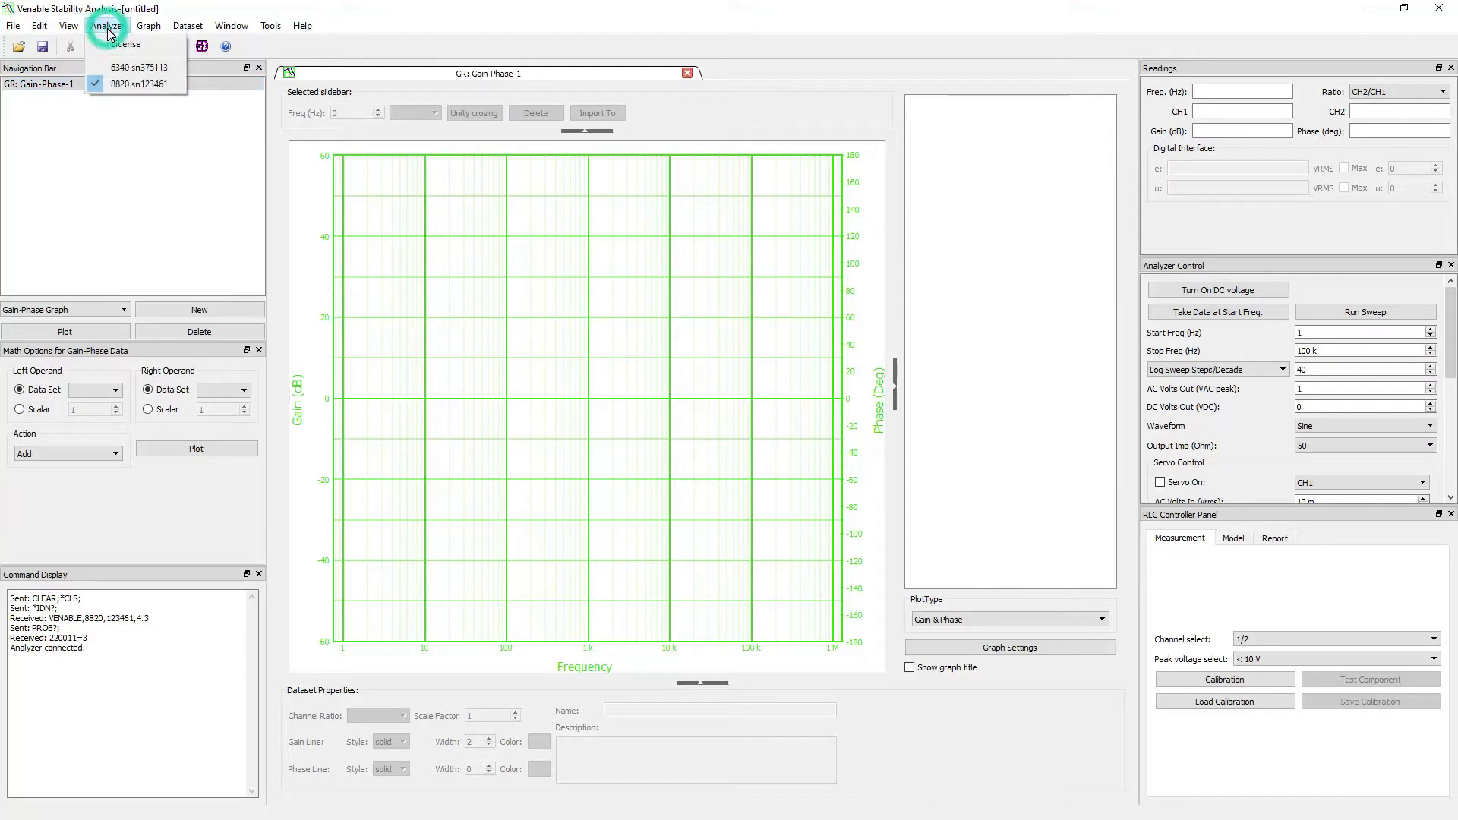
click(107, 26)
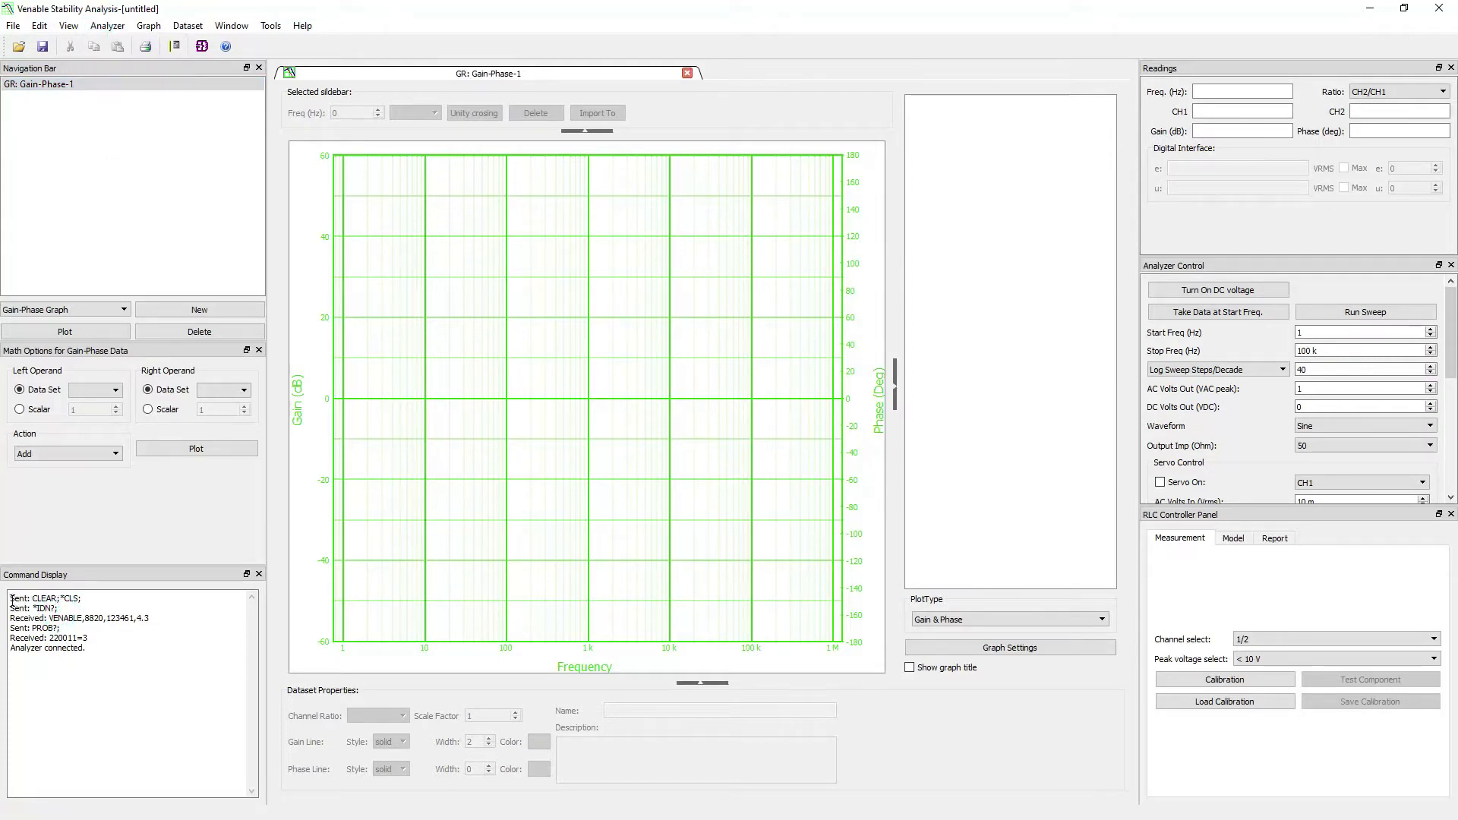
click(107, 25)
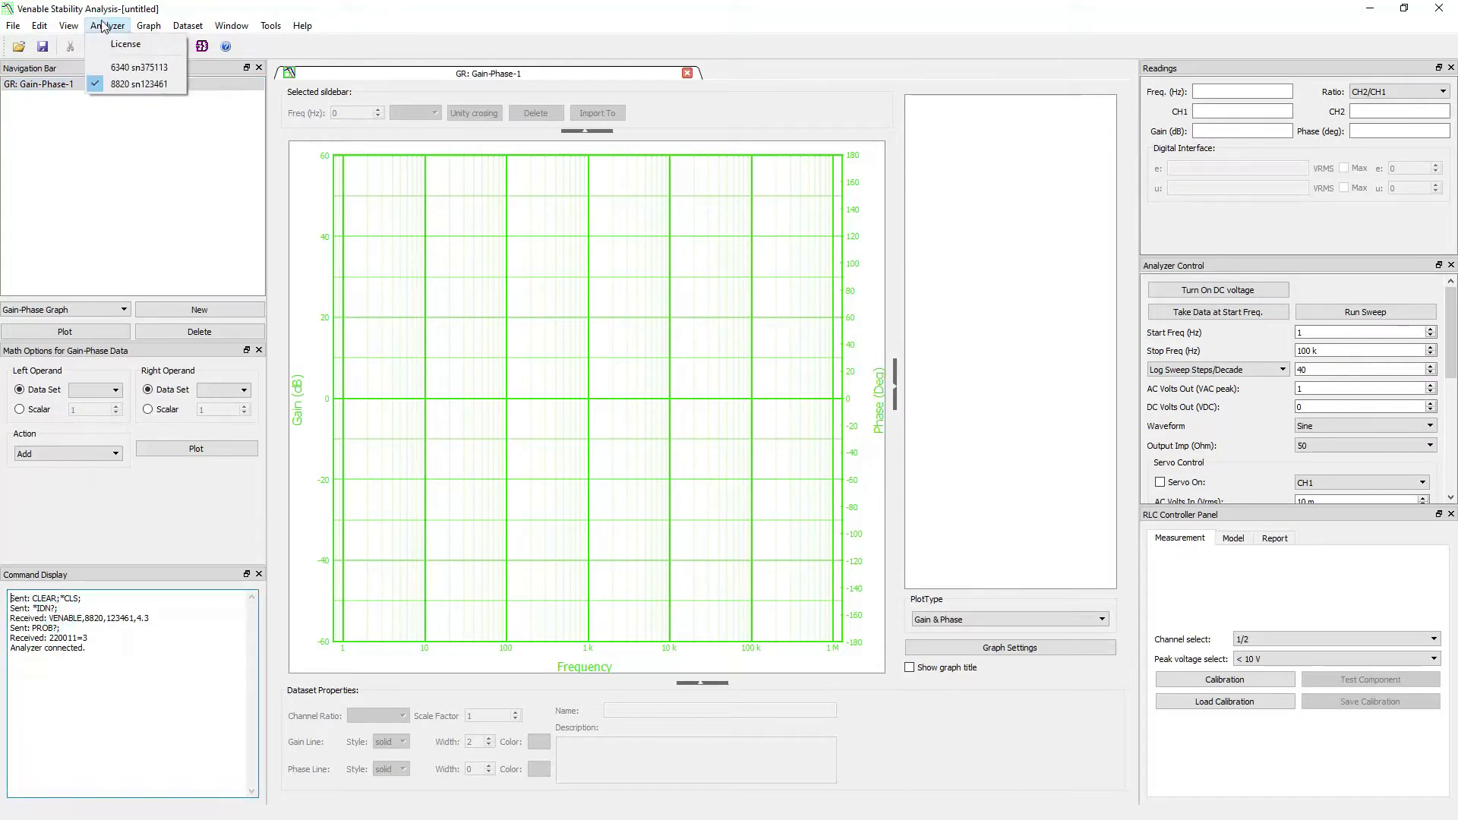
click(97, 84)
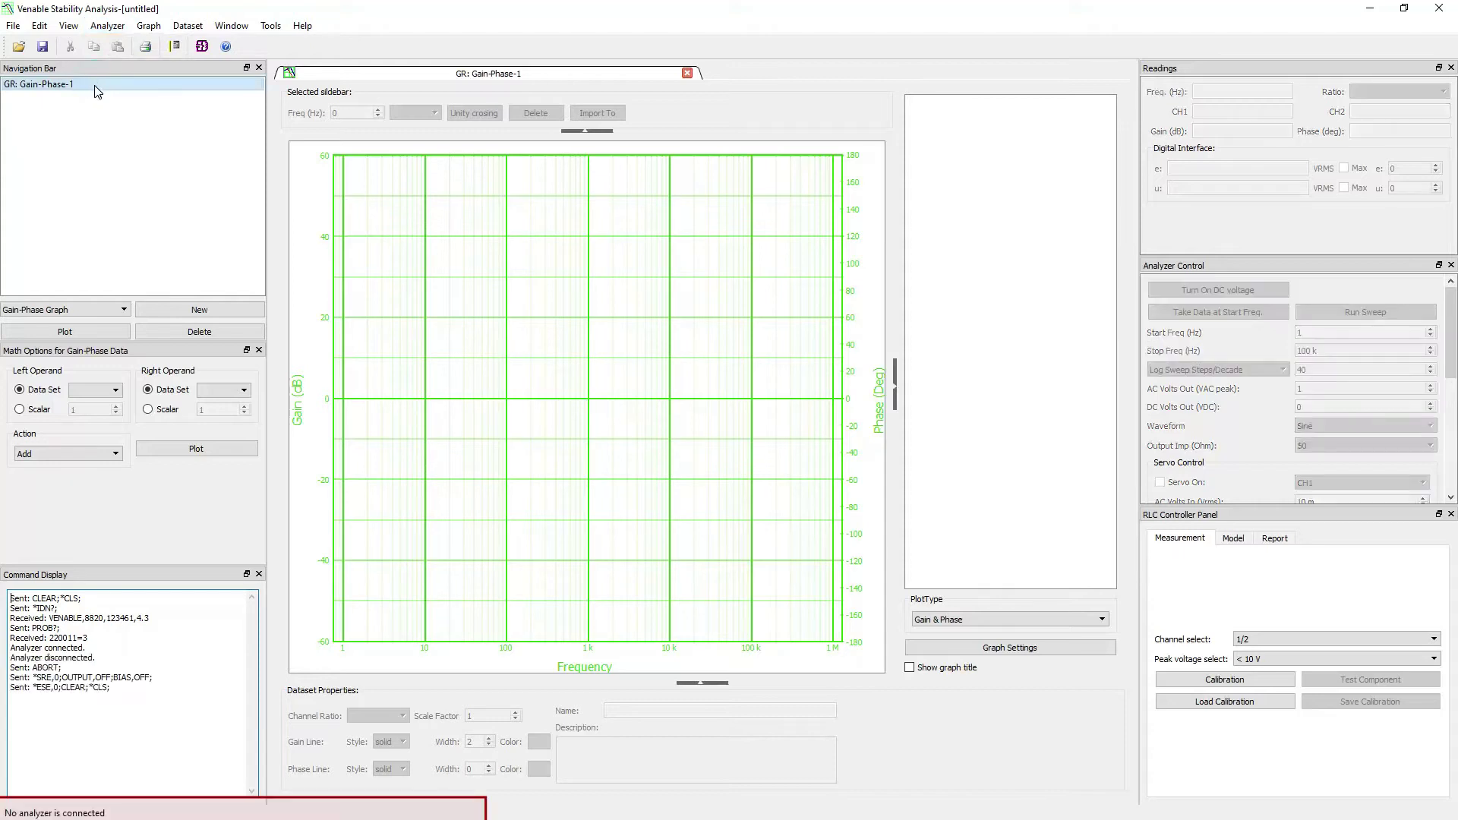
click(90, 28)
mouse_move(139, 33)
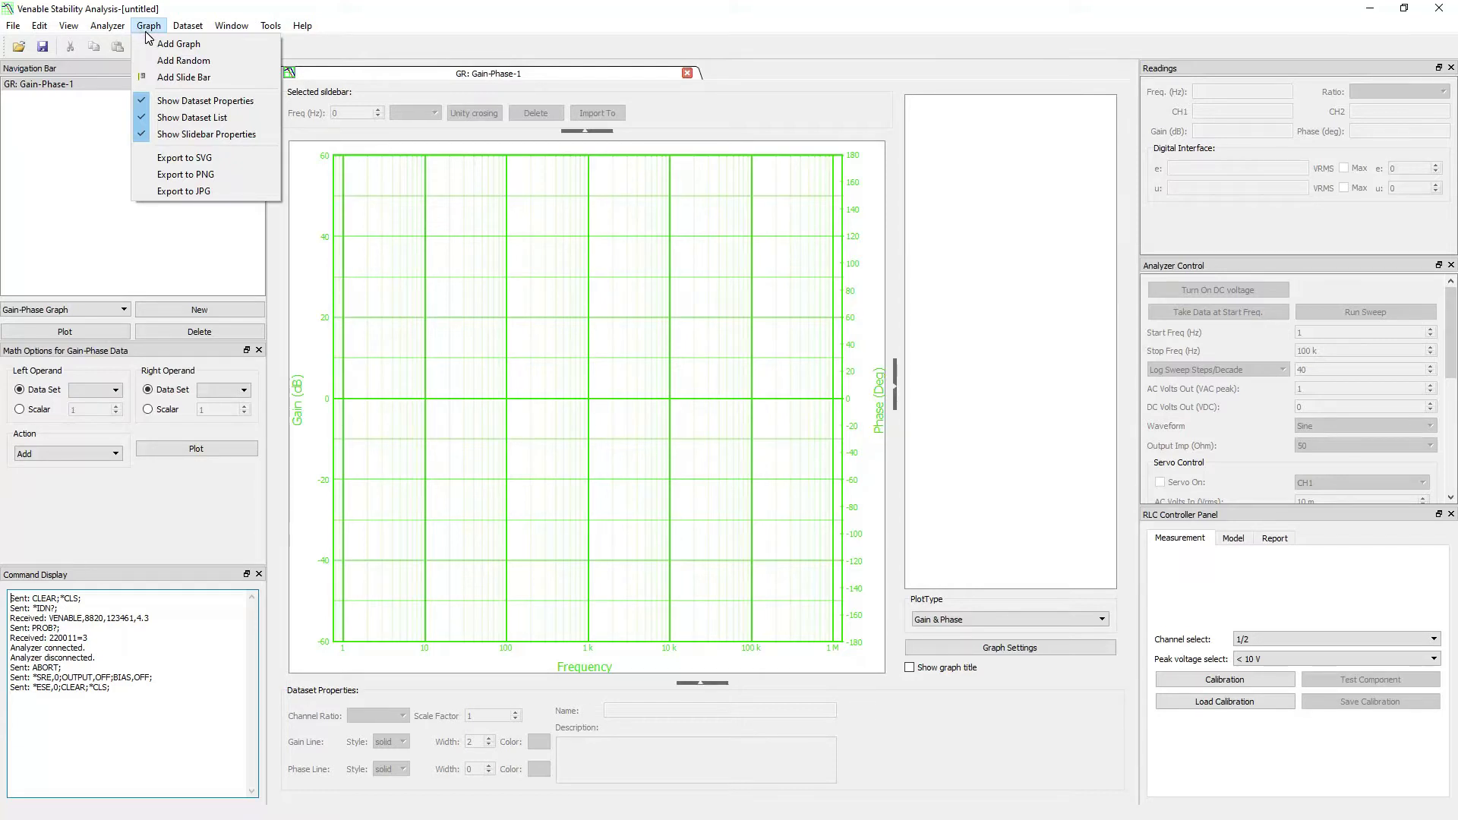
Step: Browse the Window, Tools and Help menus, then list the Navigation Bar's graph types
mouse_move(222, 31)
mouse_move(270, 30)
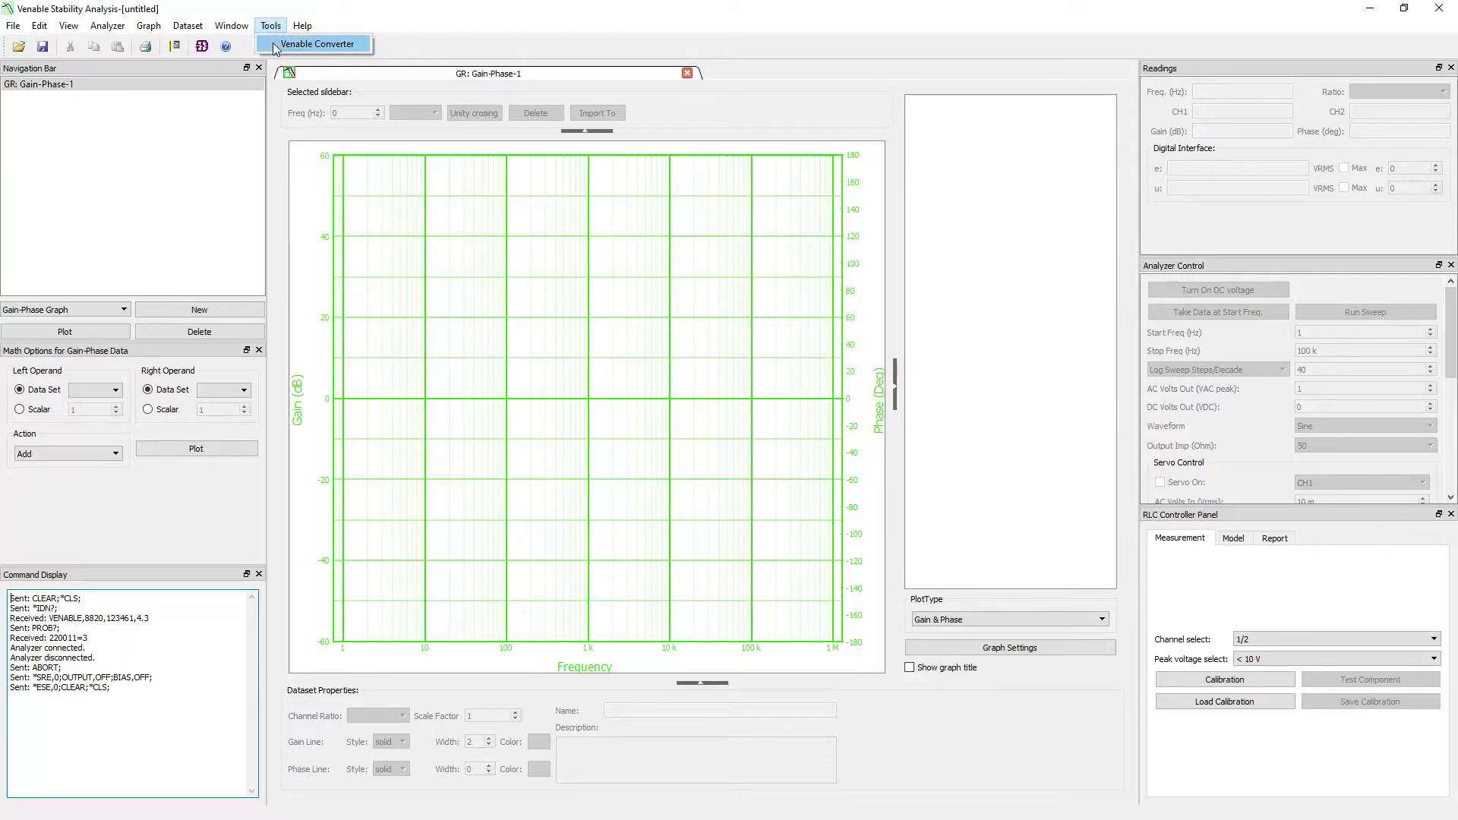
click(302, 25)
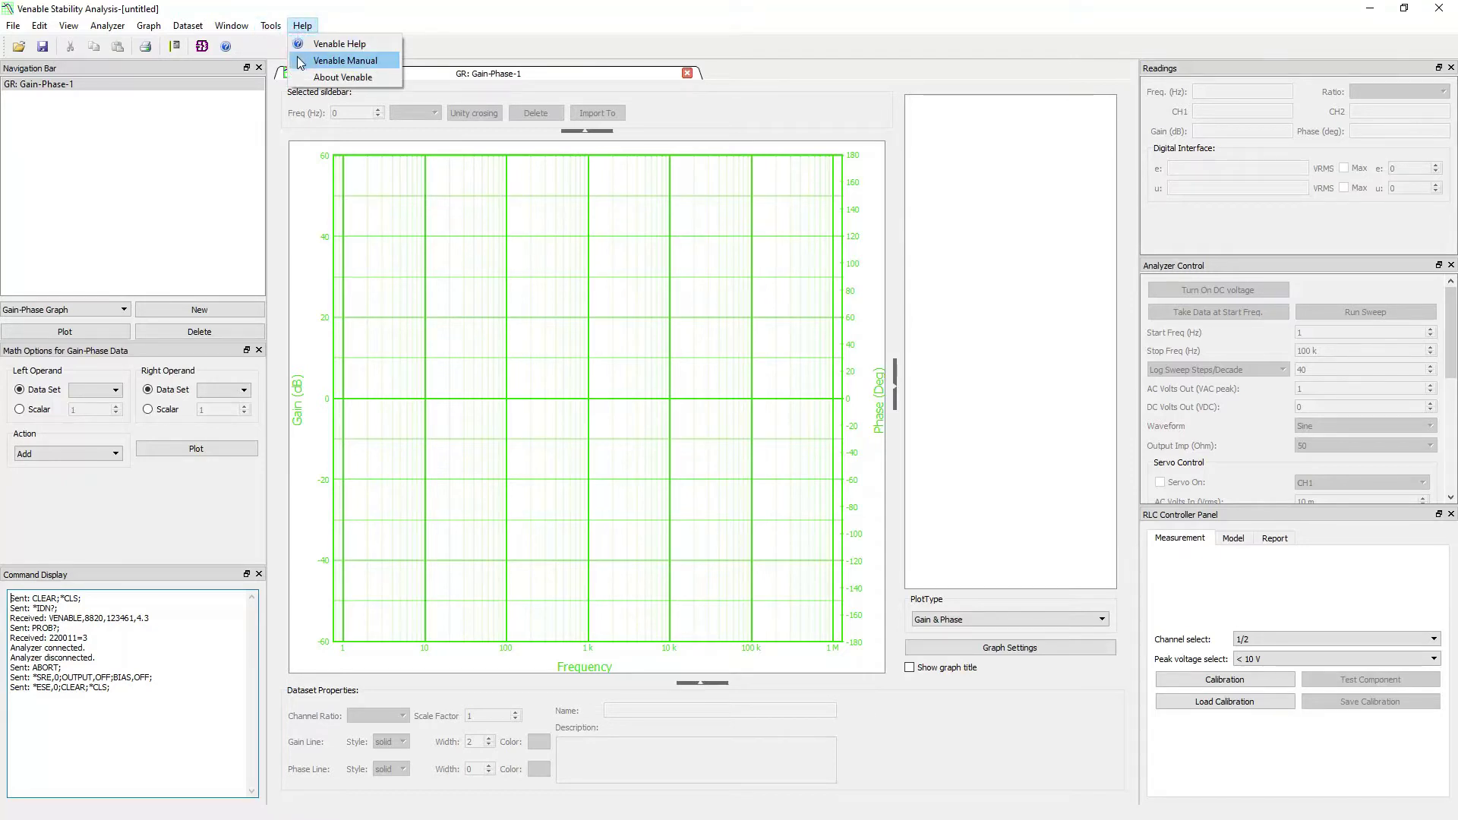
click(307, 27)
click(307, 27)
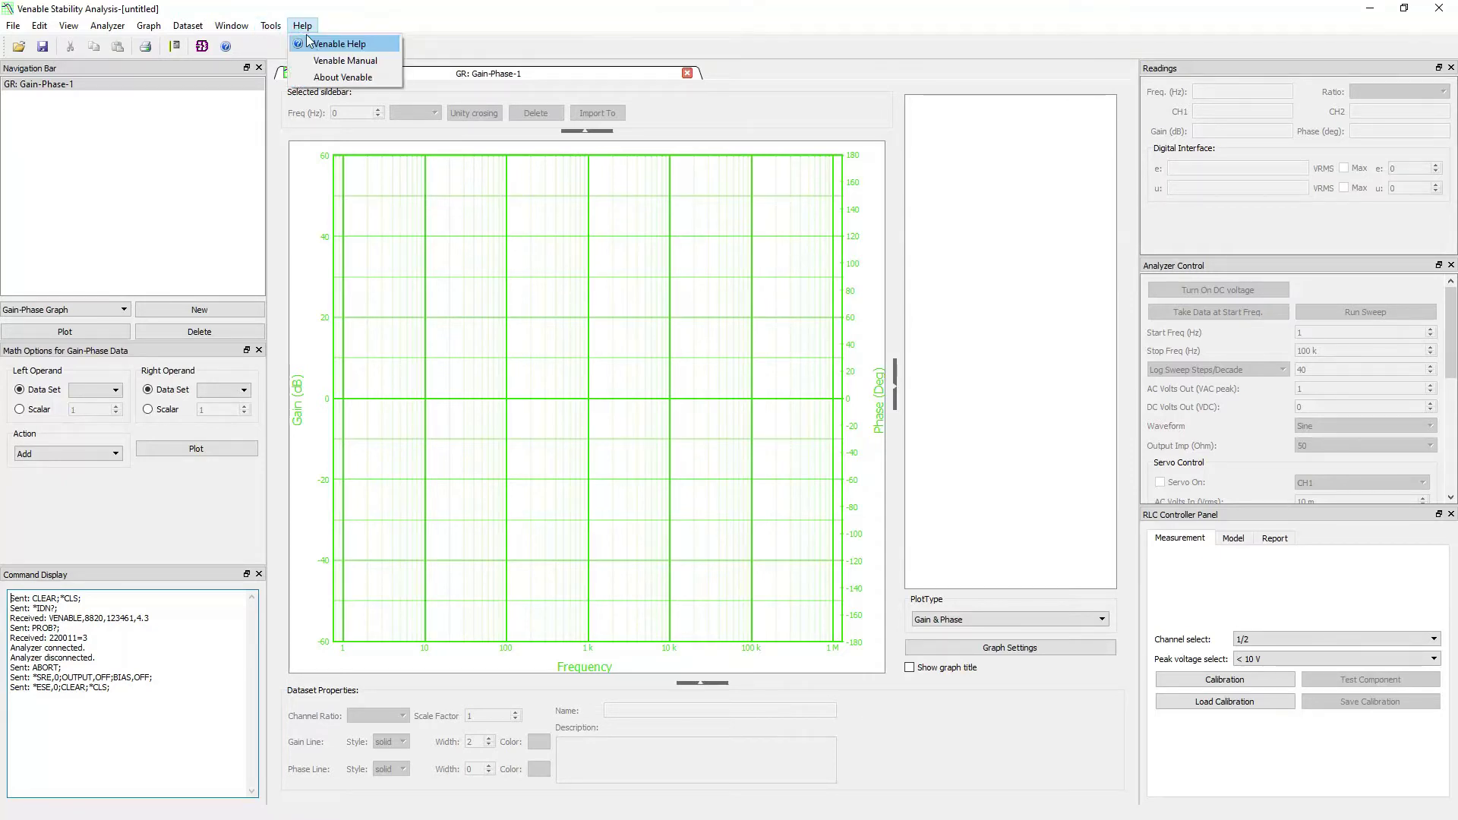
click(90, 313)
click(113, 311)
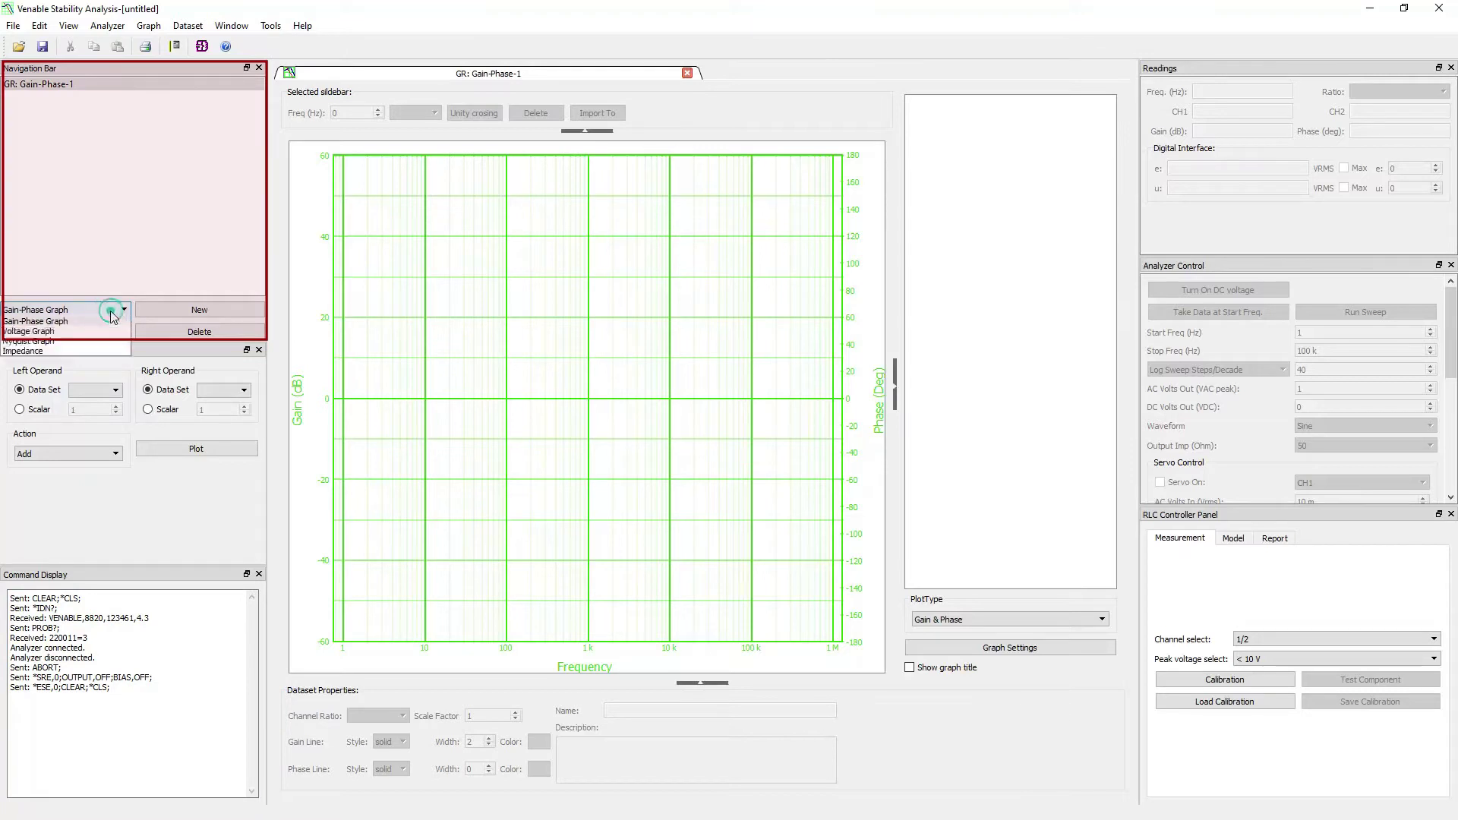
Step: Create a Random-1 dataset, add a new Nyquist-2 graph, and select RN: Random-1
click(104, 327)
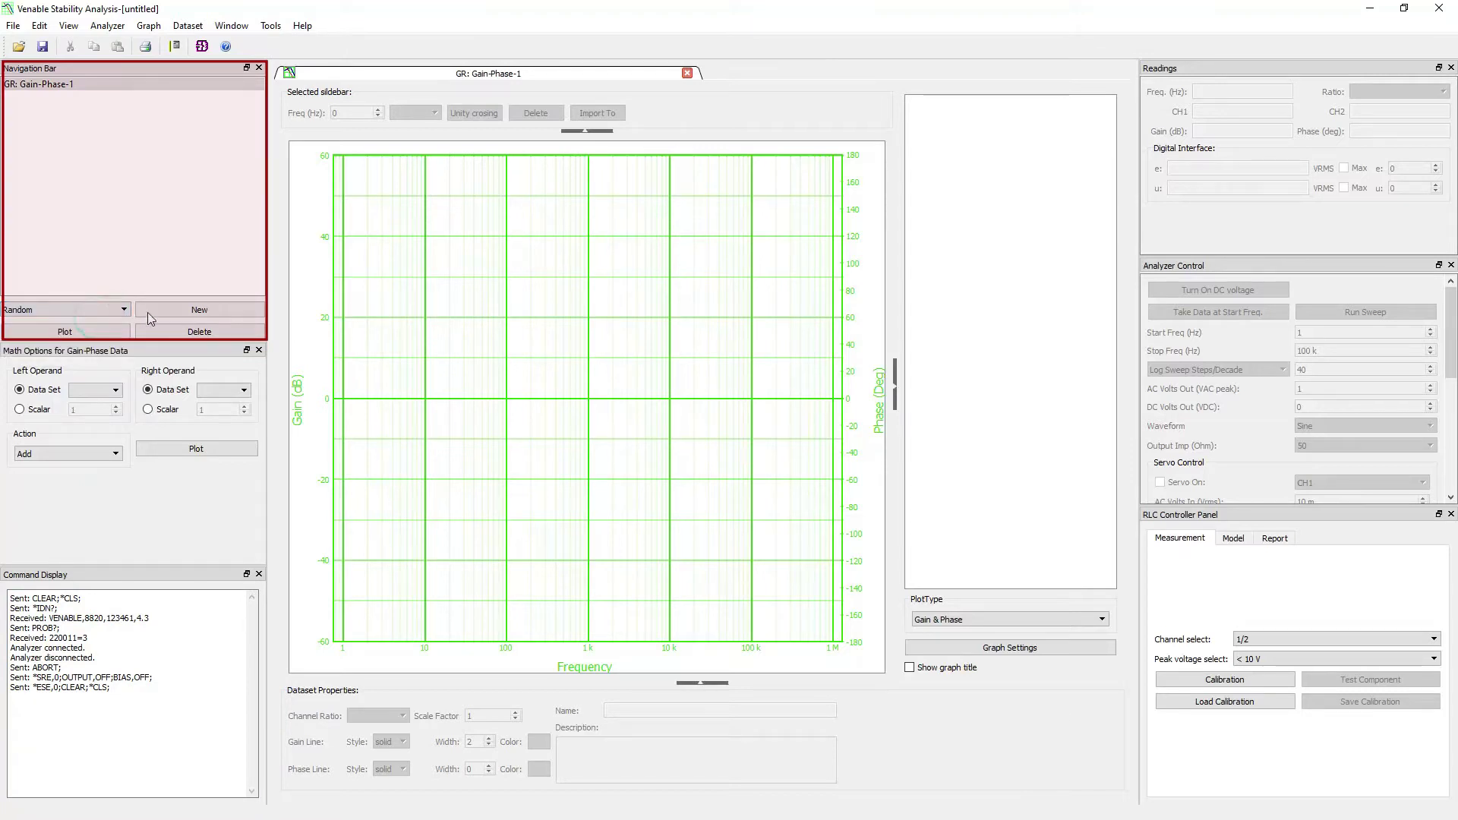
click(190, 311)
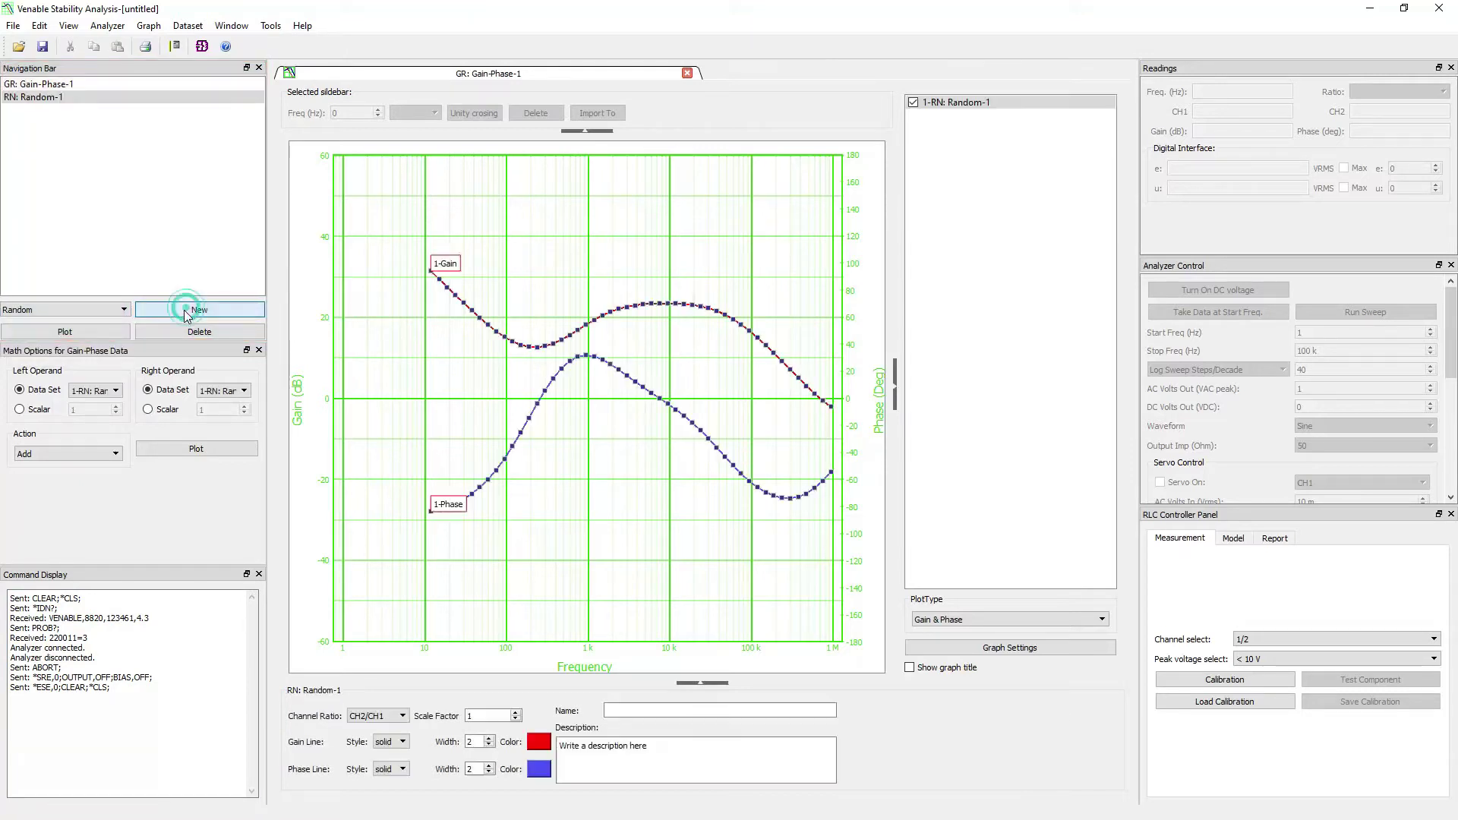
click(115, 313)
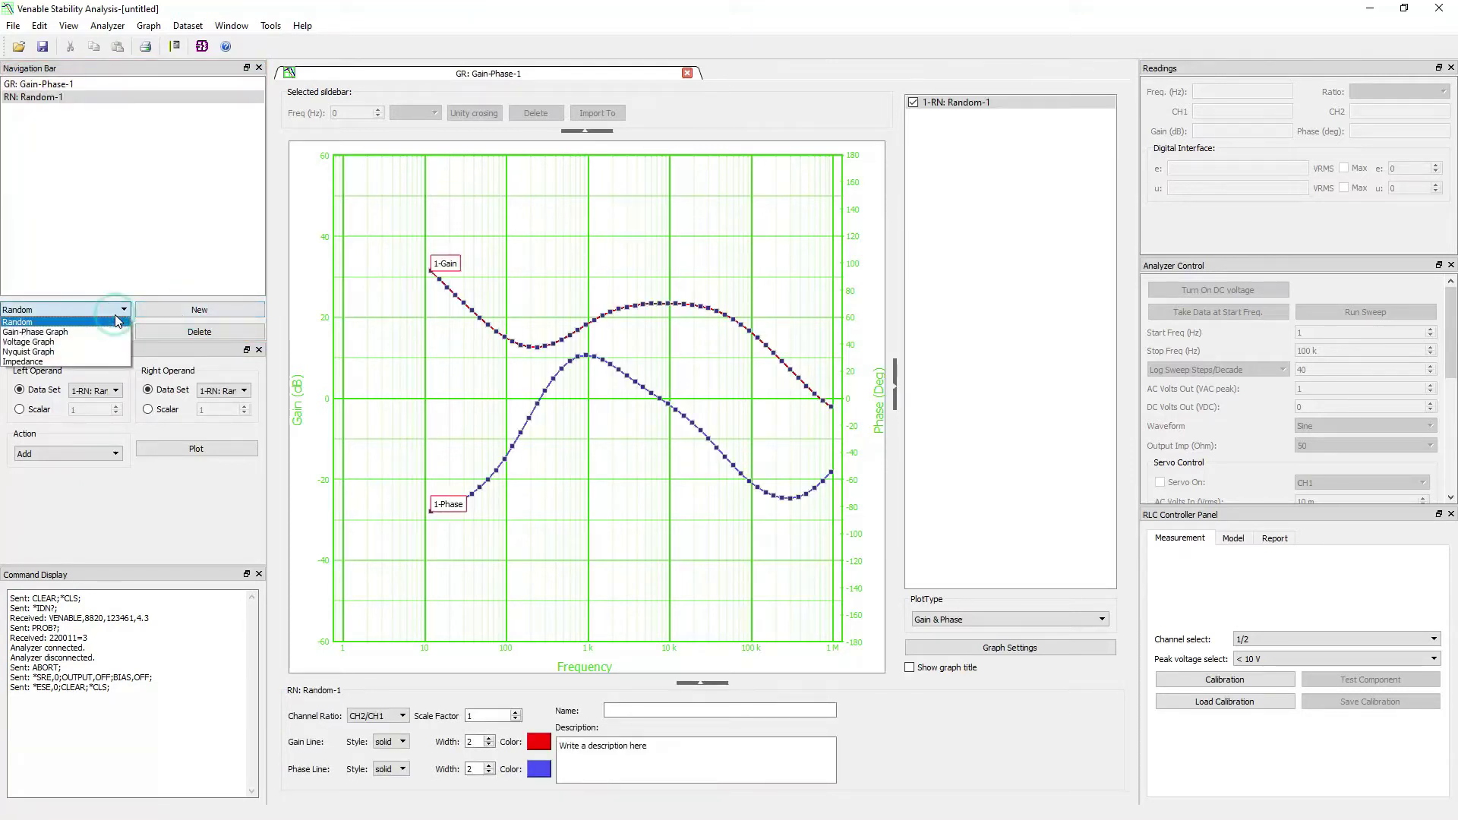
click(70, 351)
click(176, 317)
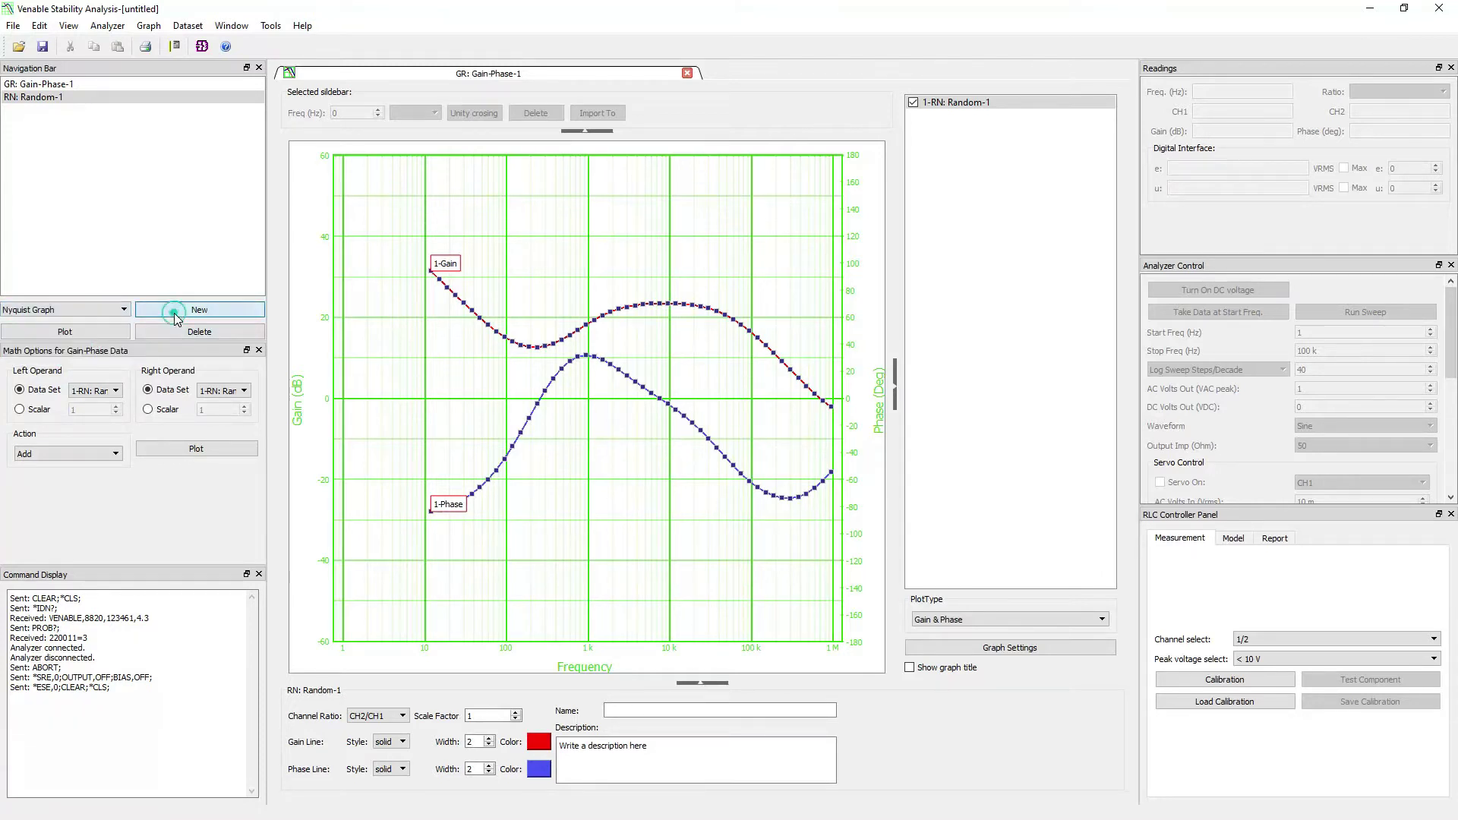
click(107, 311)
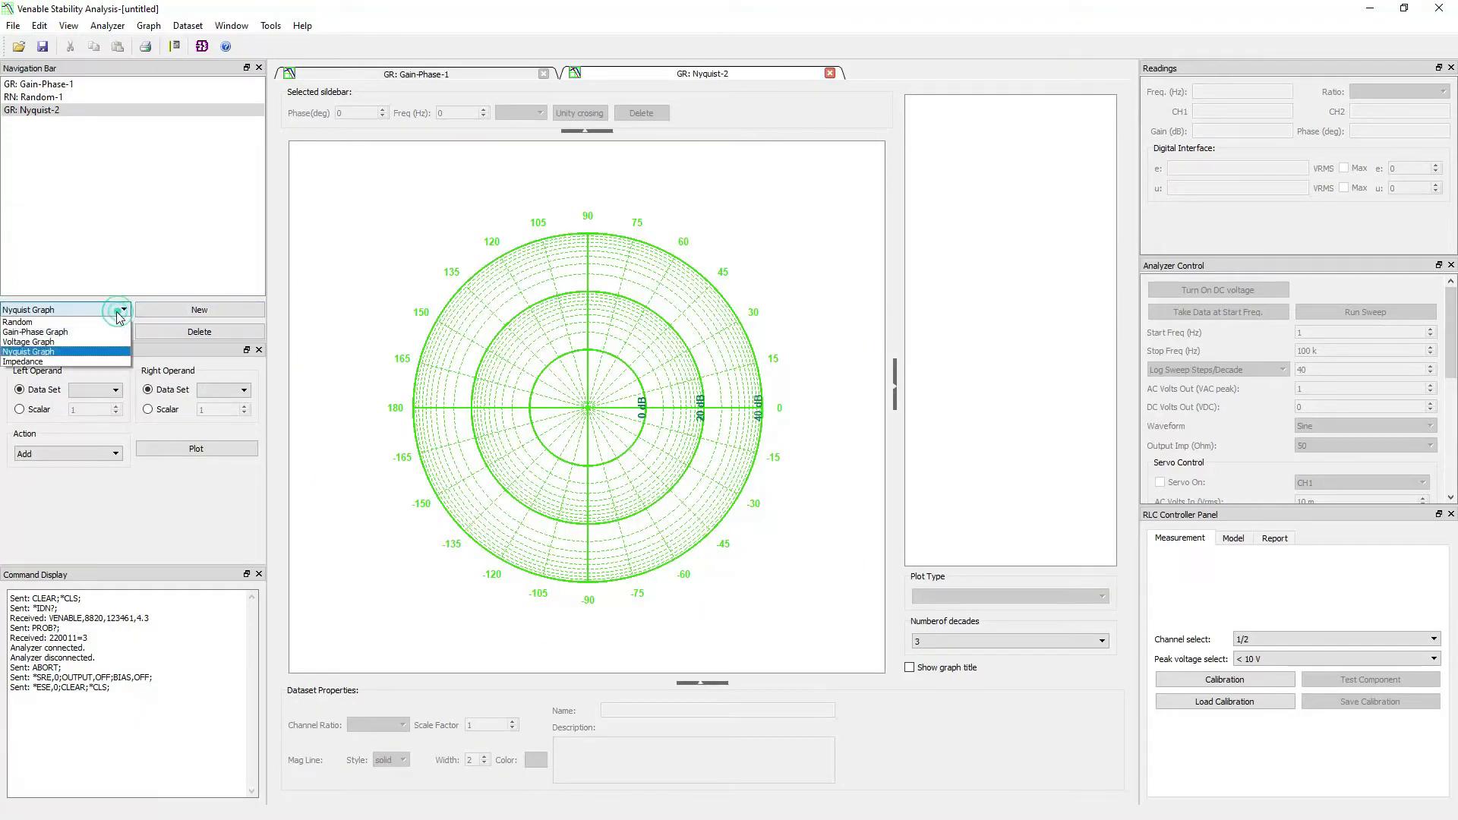
click(32, 98)
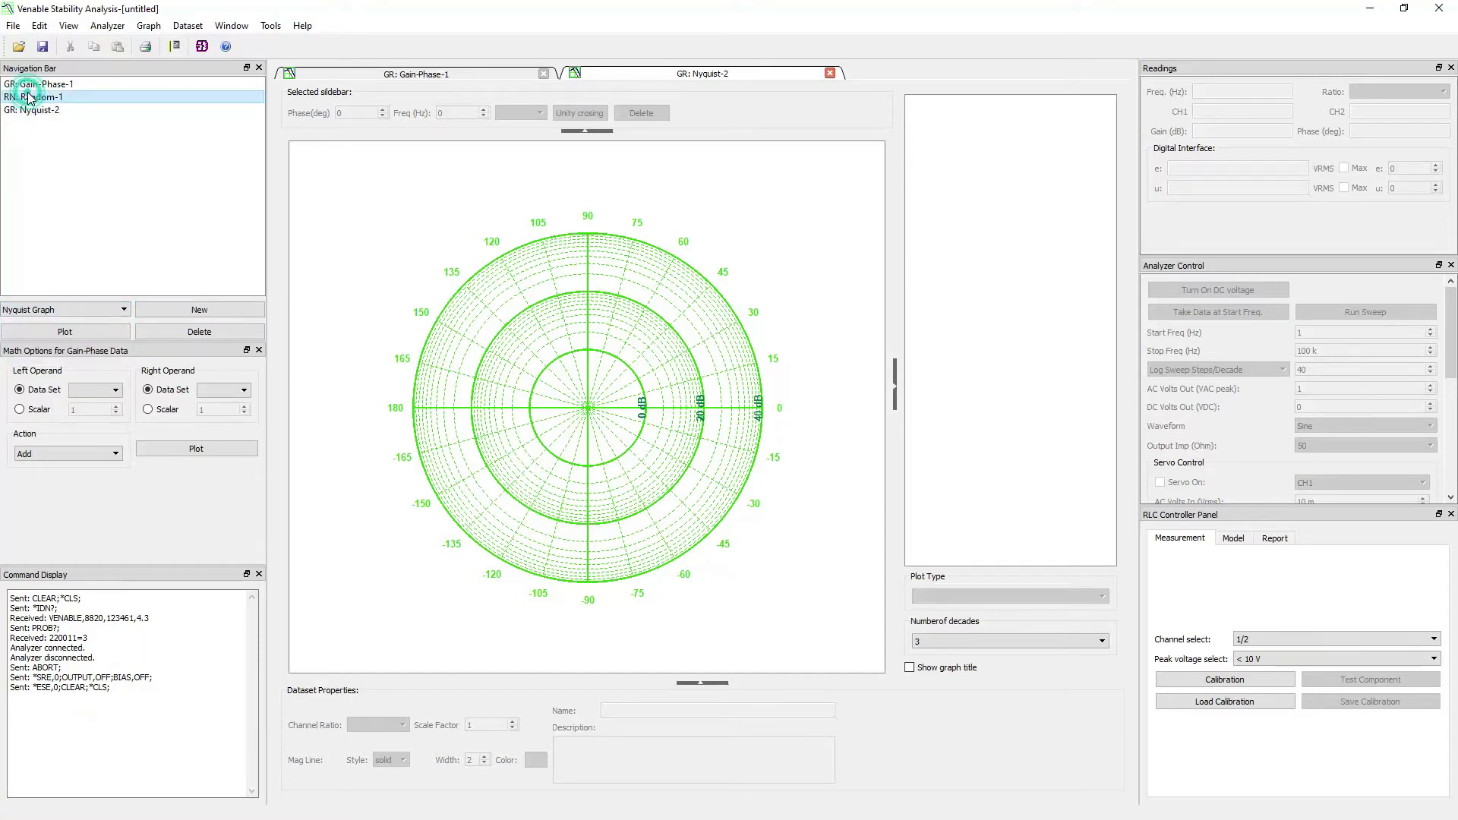
Step: Plot Random-1 on Nyquist-2, add and delete Random-2, then return to Gain-Phase-1
click(74, 334)
click(76, 311)
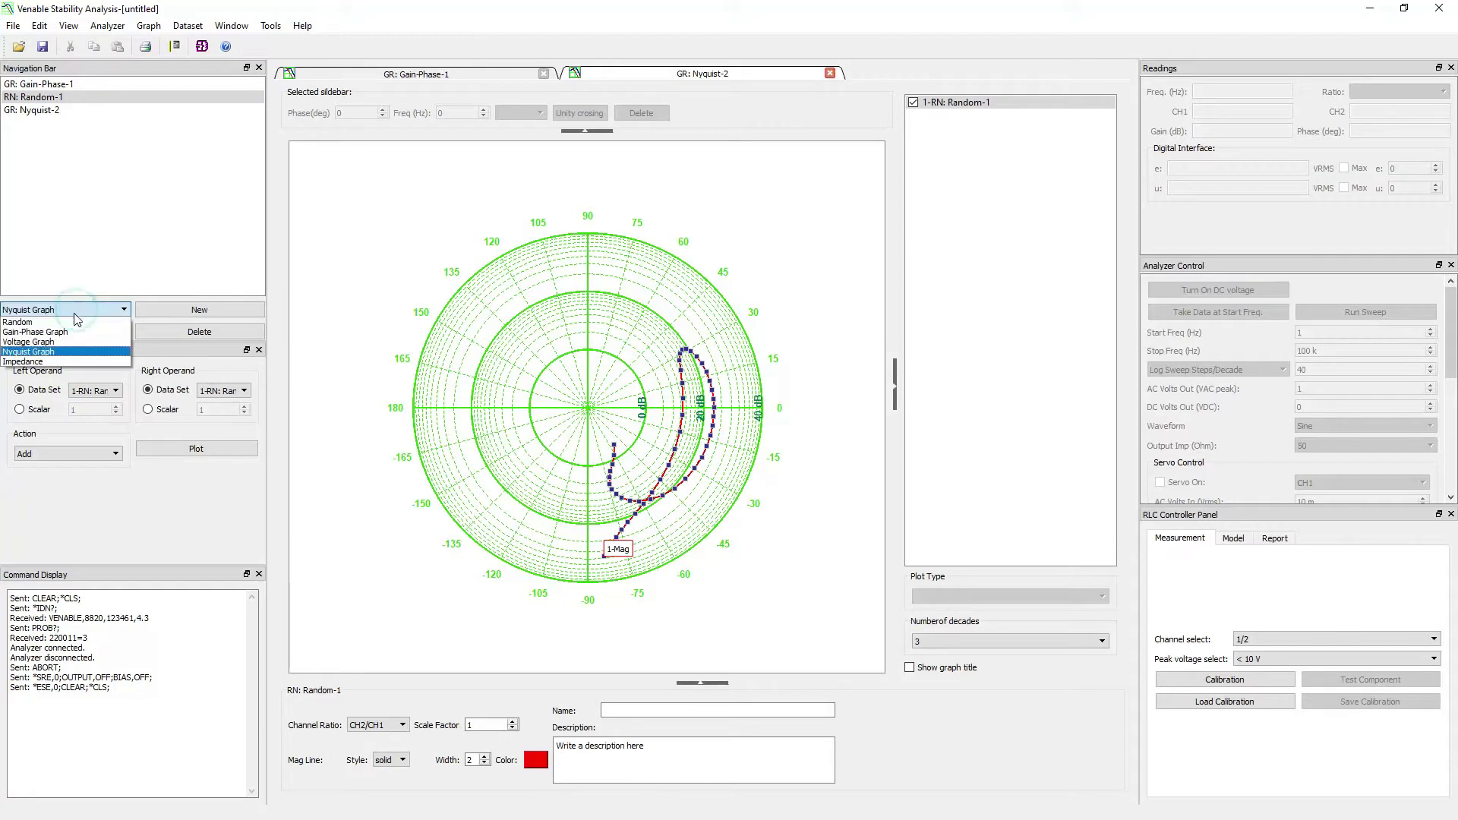
click(72, 325)
click(167, 310)
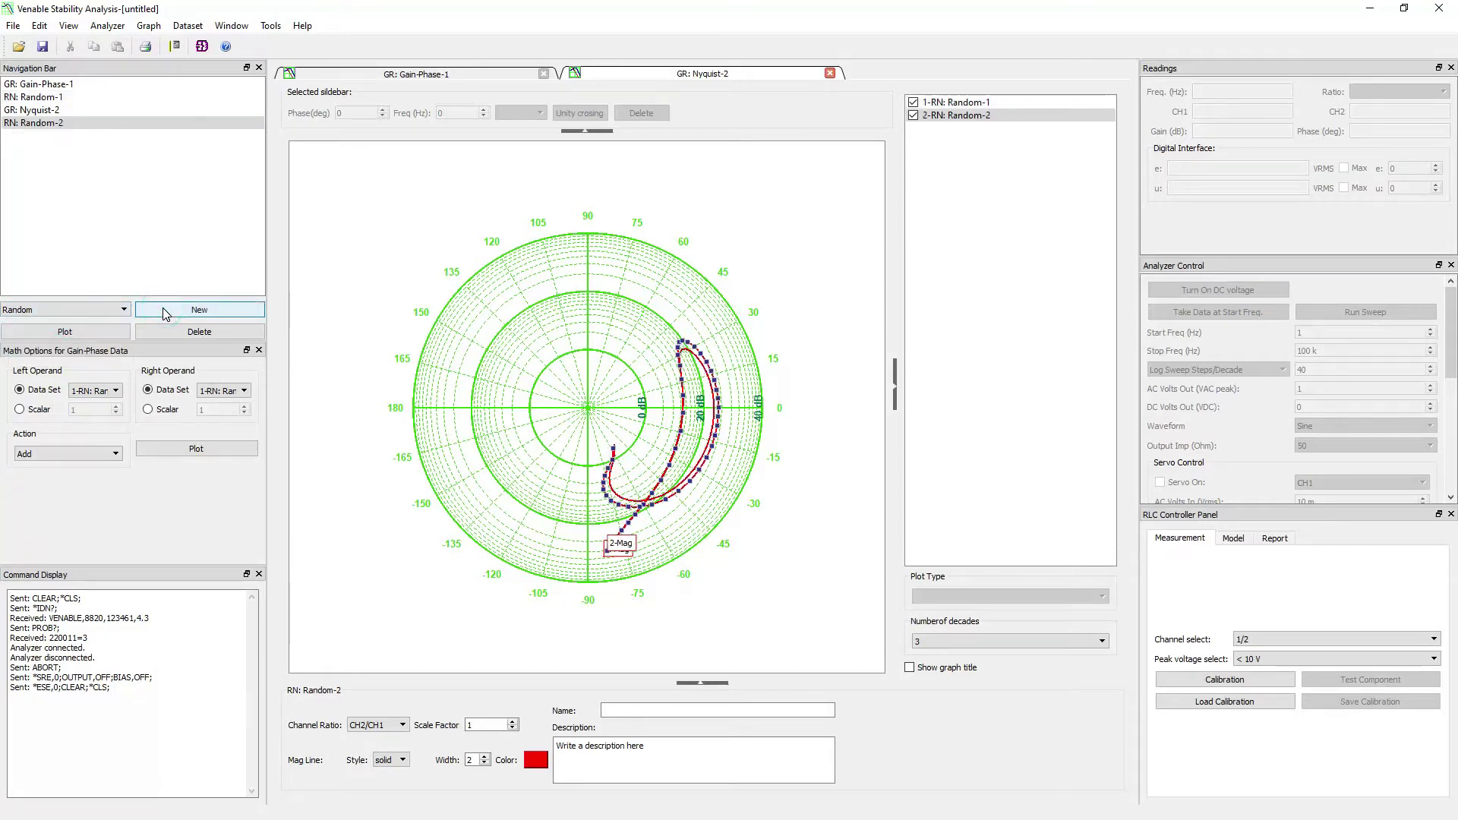
click(72, 122)
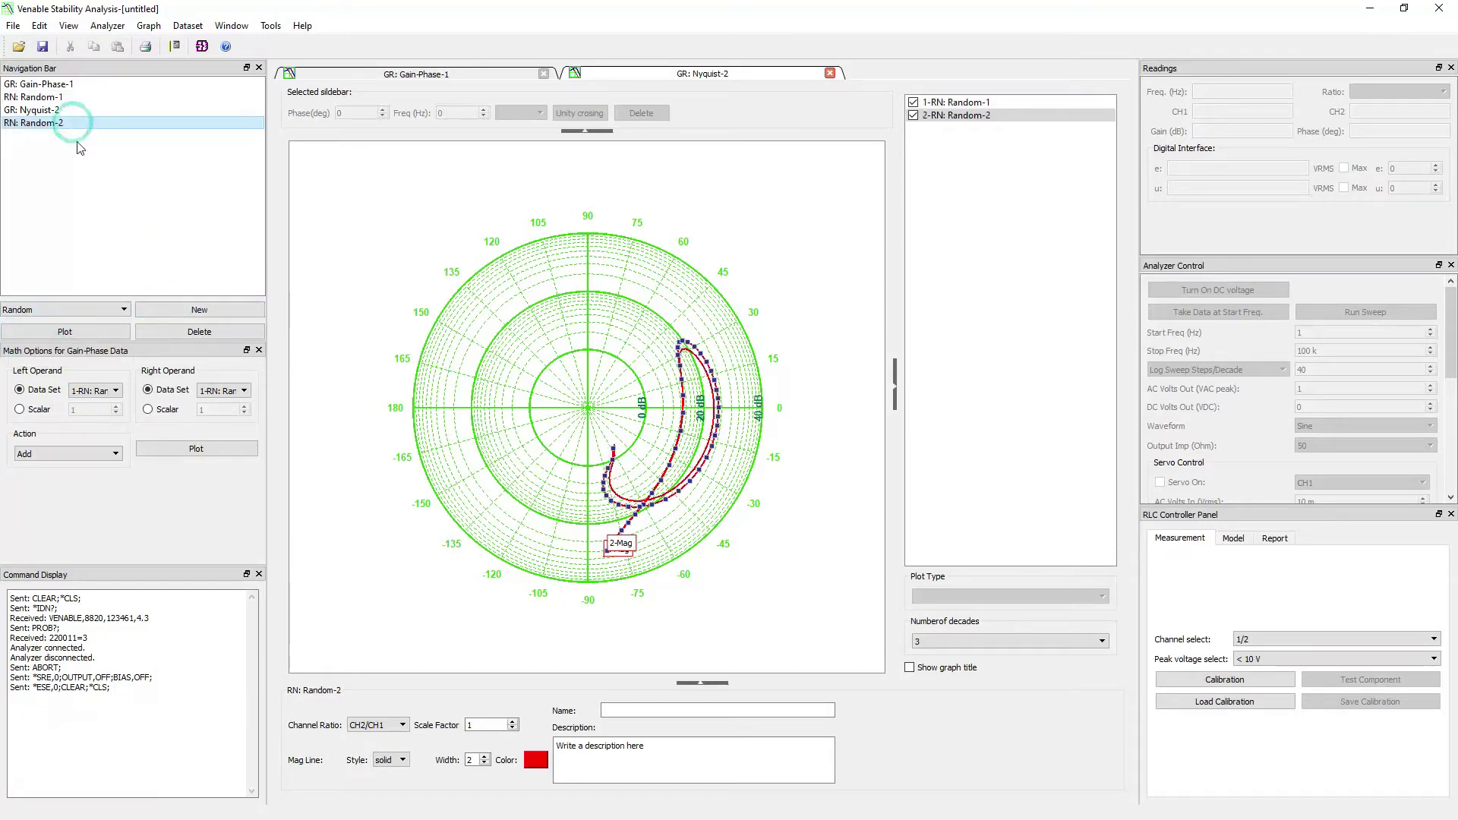
click(177, 333)
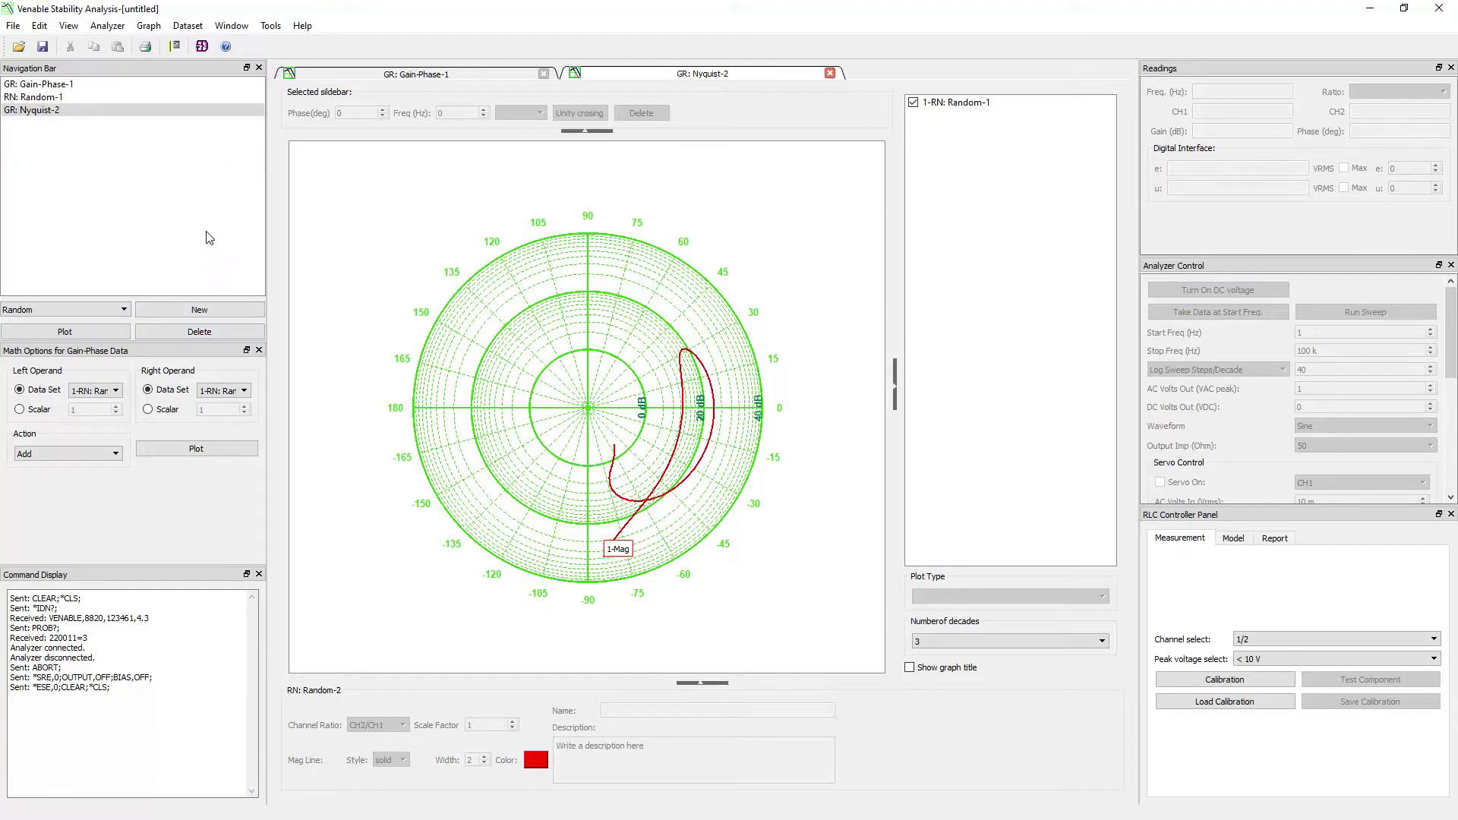
click(392, 76)
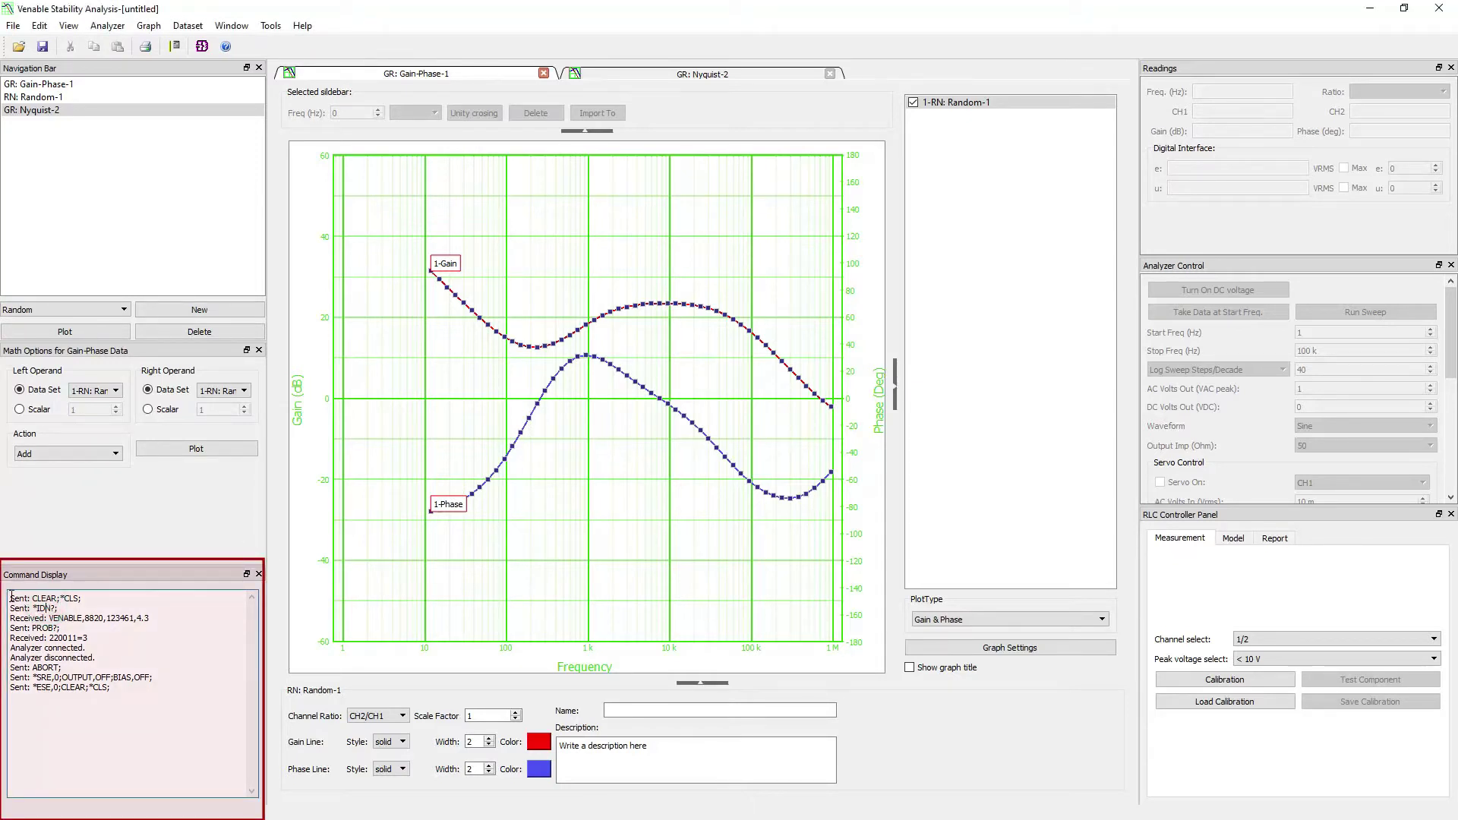
click(46, 599)
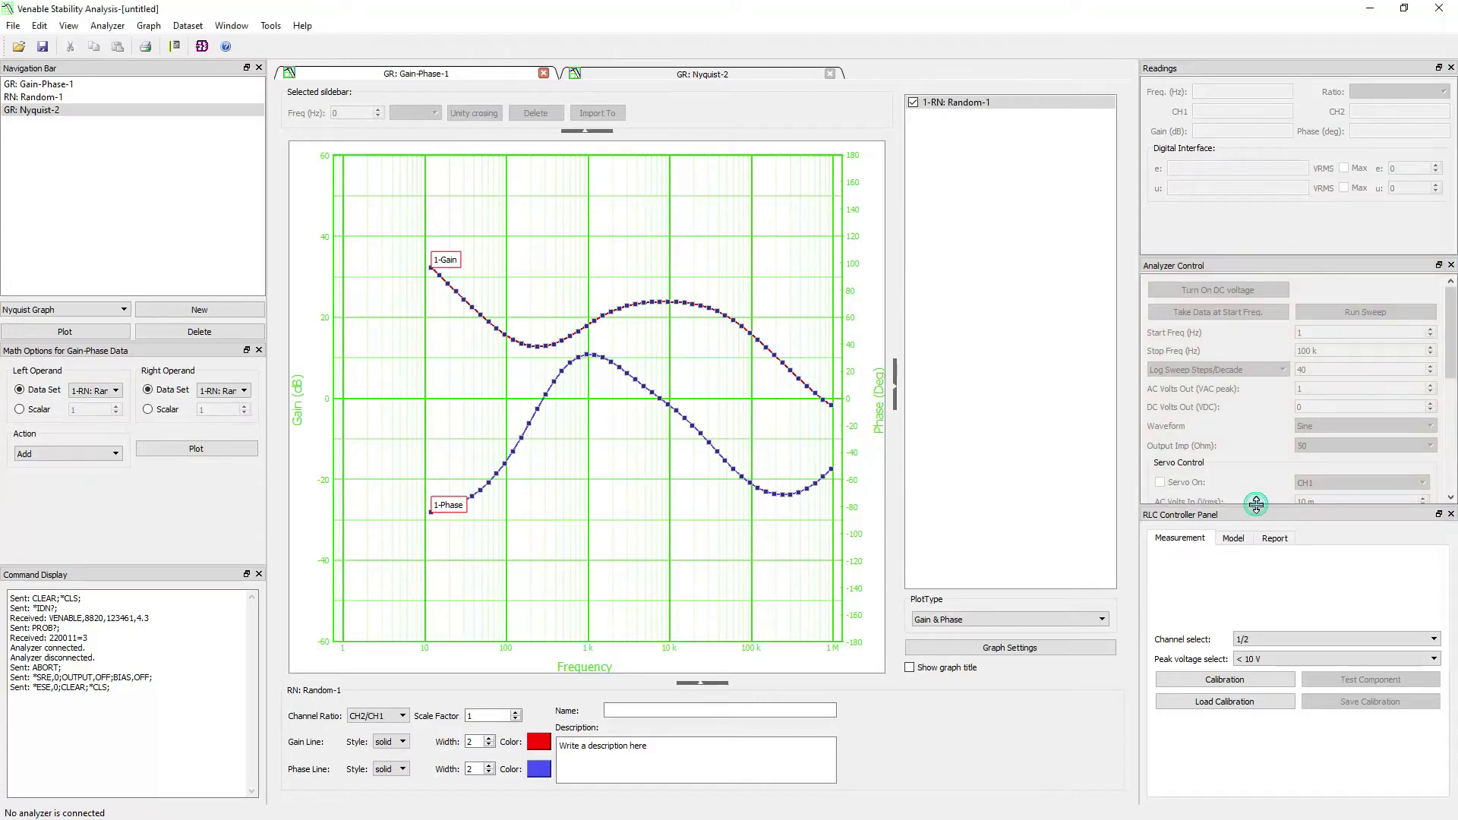
Step: Enlarge Analyzer Control and scroll down to its Integration, Maximum Change and Option settings
drag(1256, 504, 1253, 602)
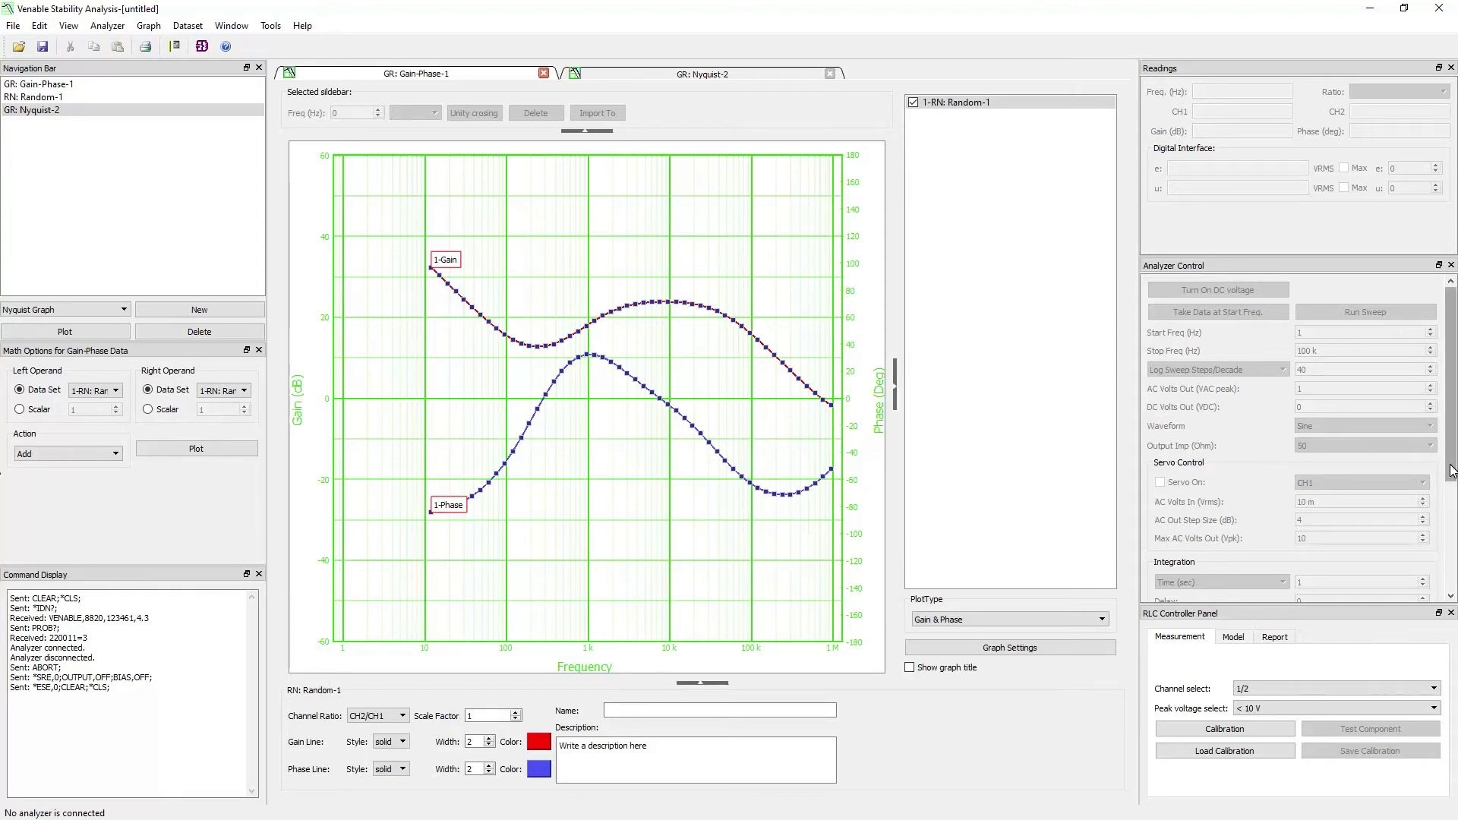
drag(1450, 471, 1450, 578)
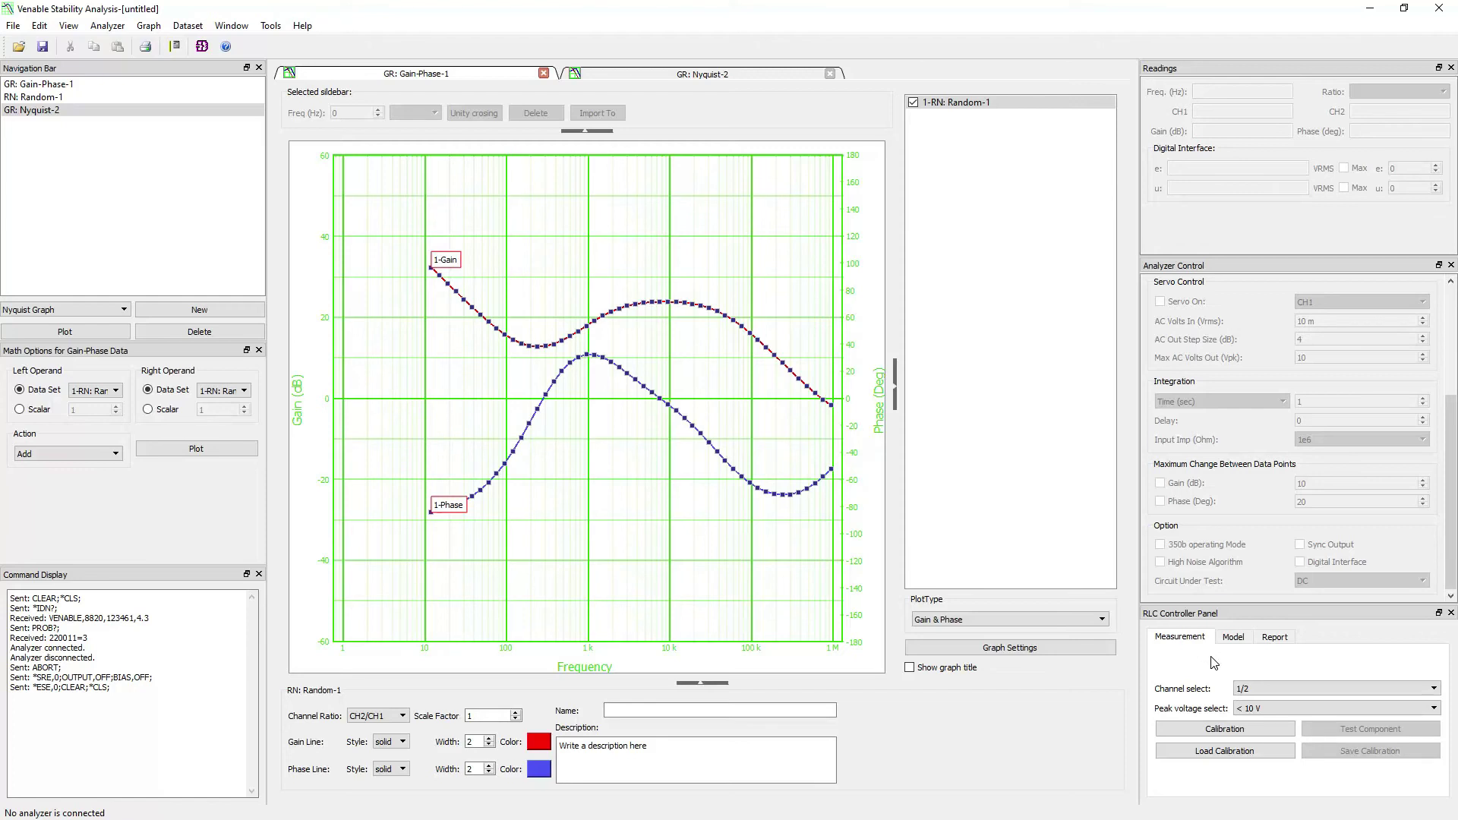
Step: Review the RLC Model and Report tabs, then browse and close Circuit Analysis's pages
click(1231, 637)
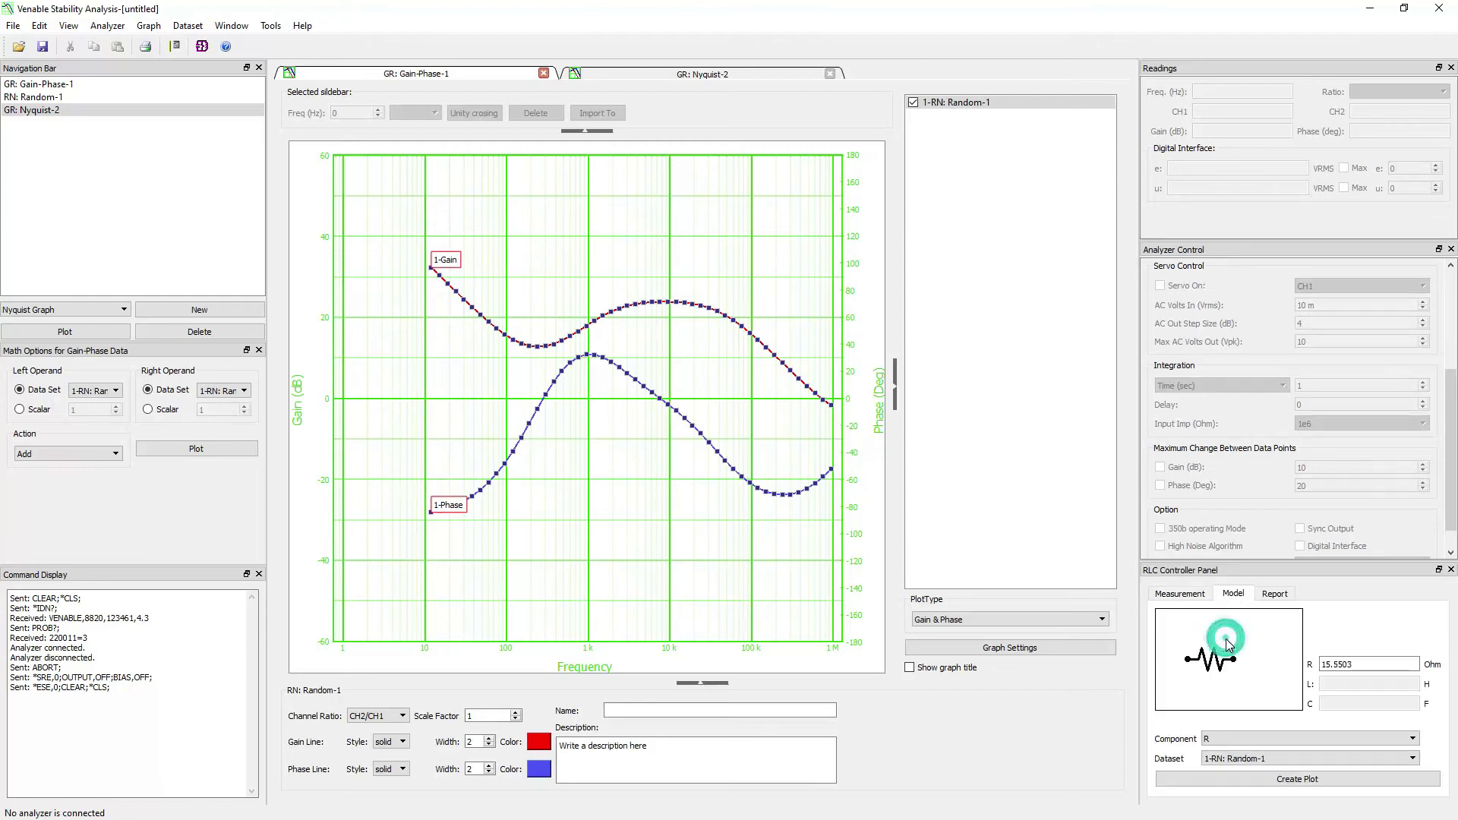
click(1273, 596)
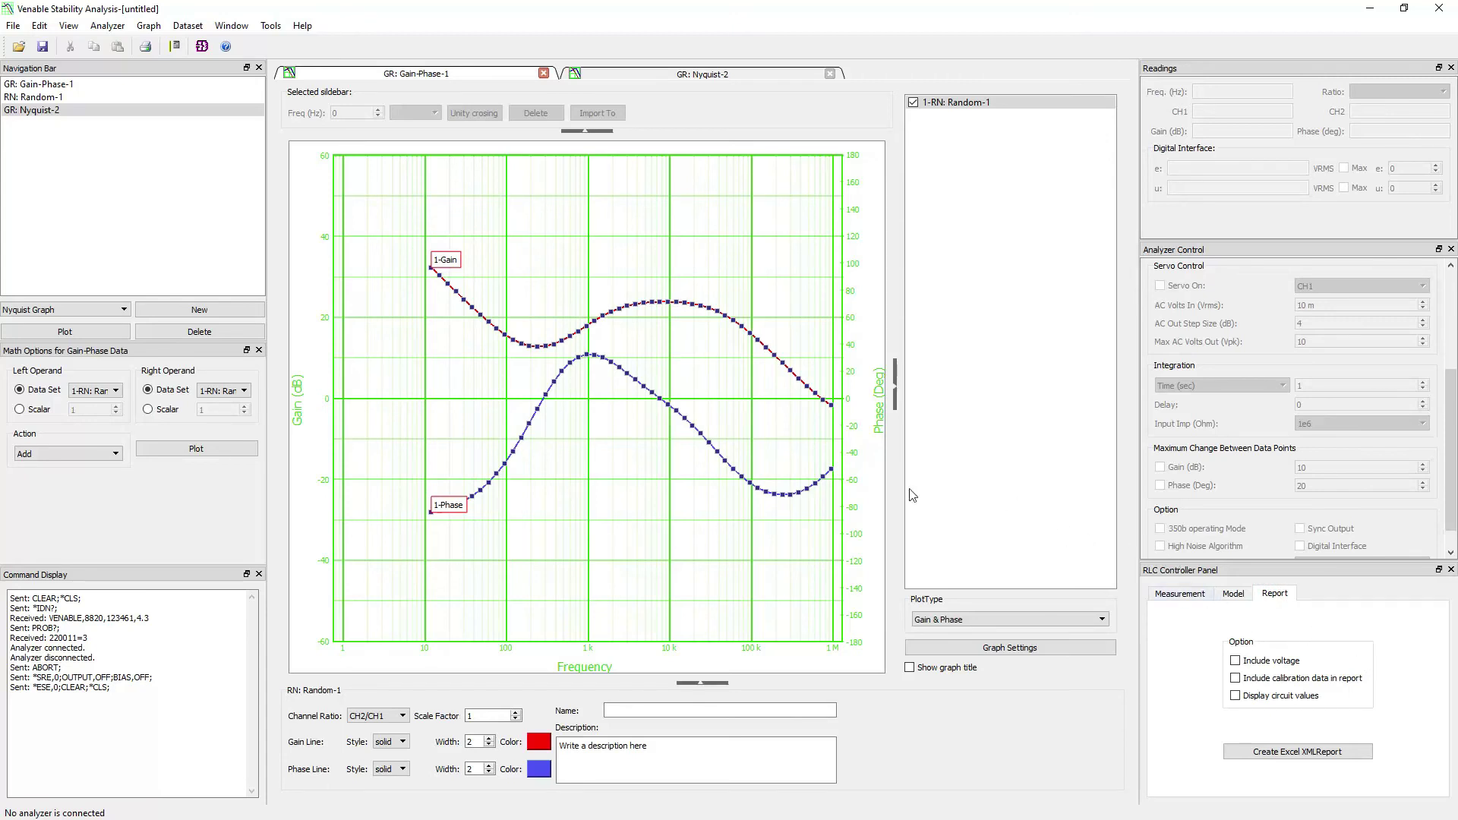
click(193, 26)
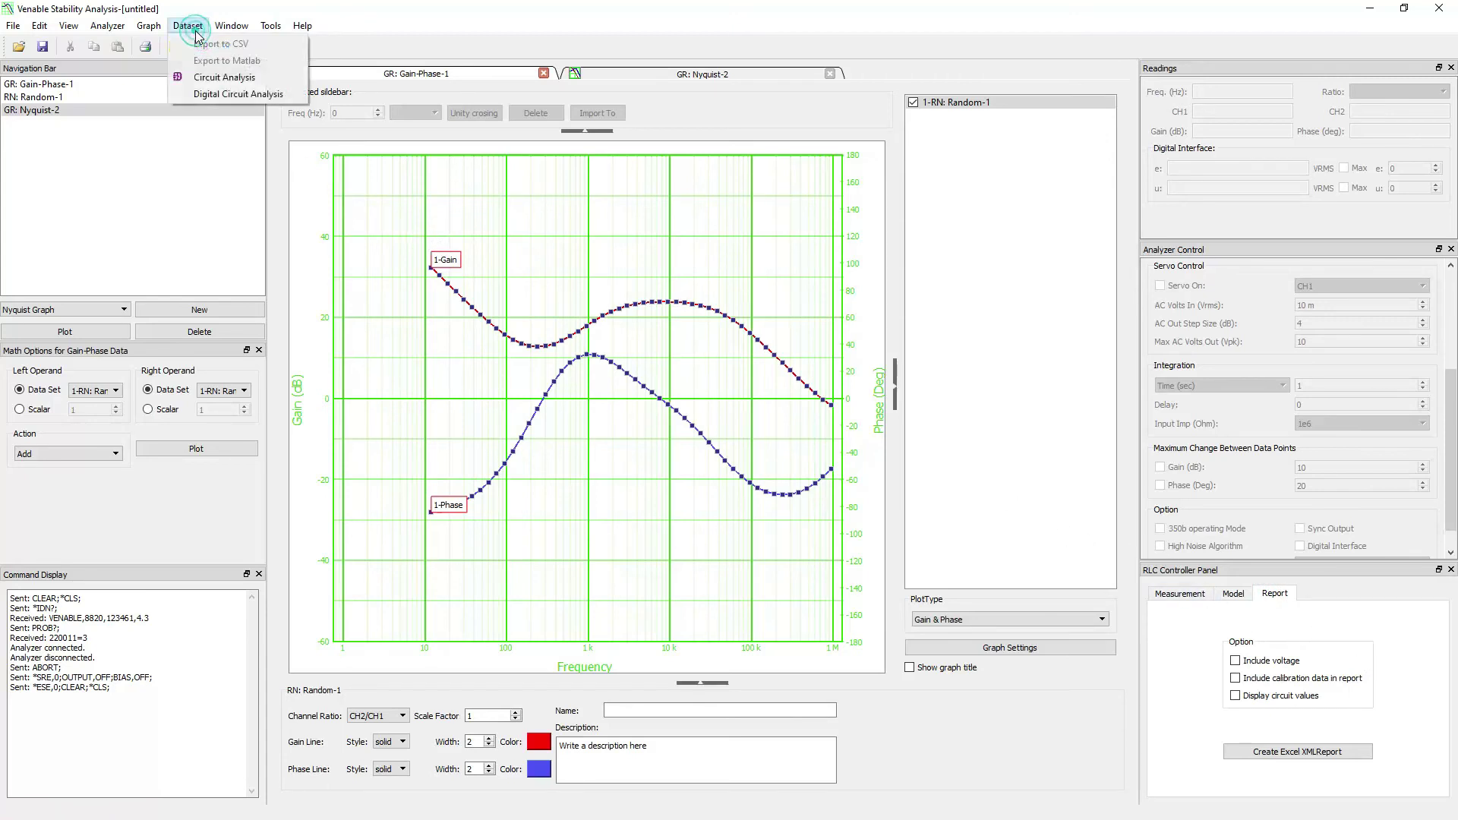
click(198, 79)
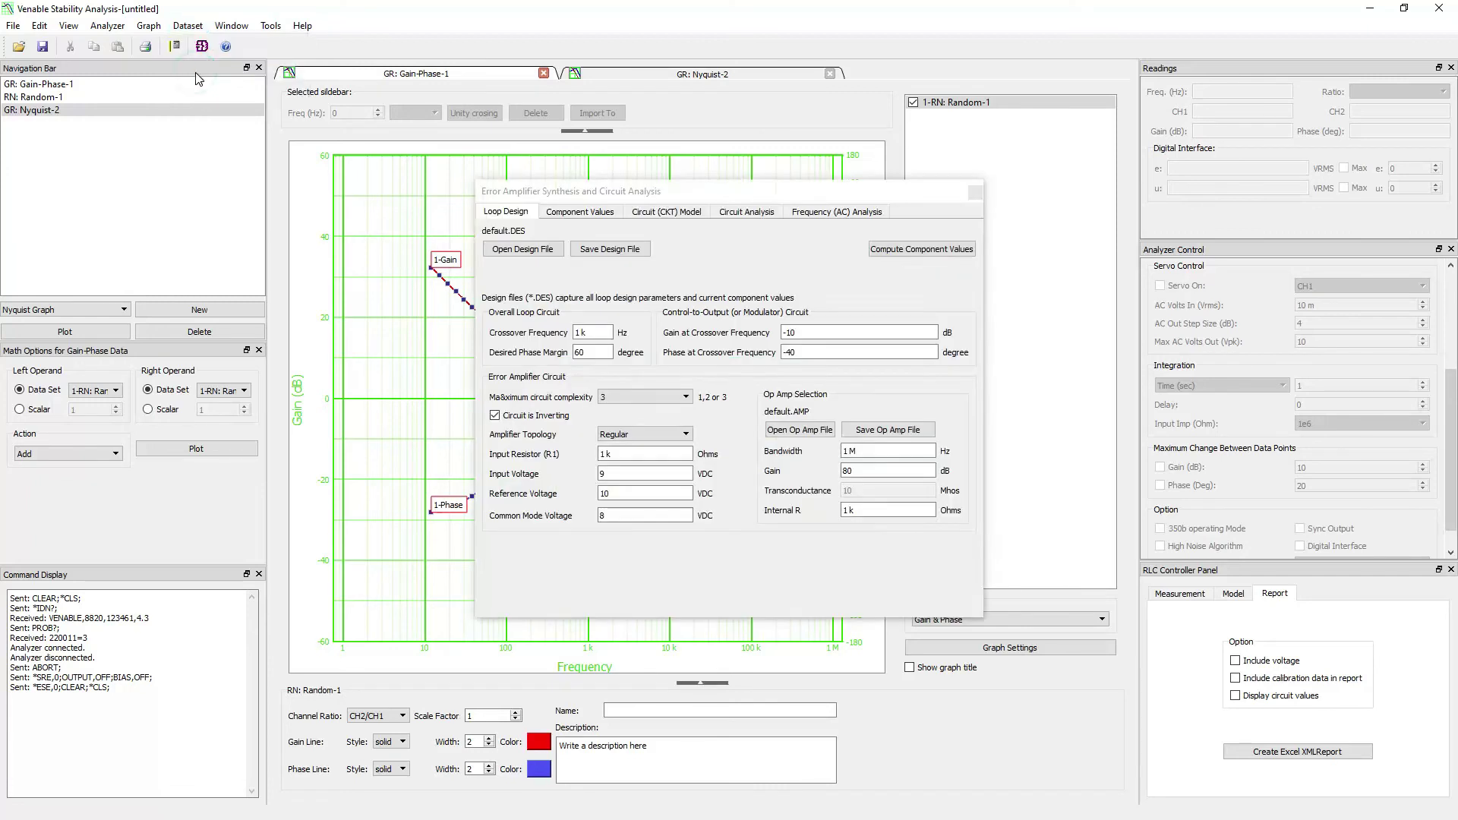
drag(565, 190, 460, 173)
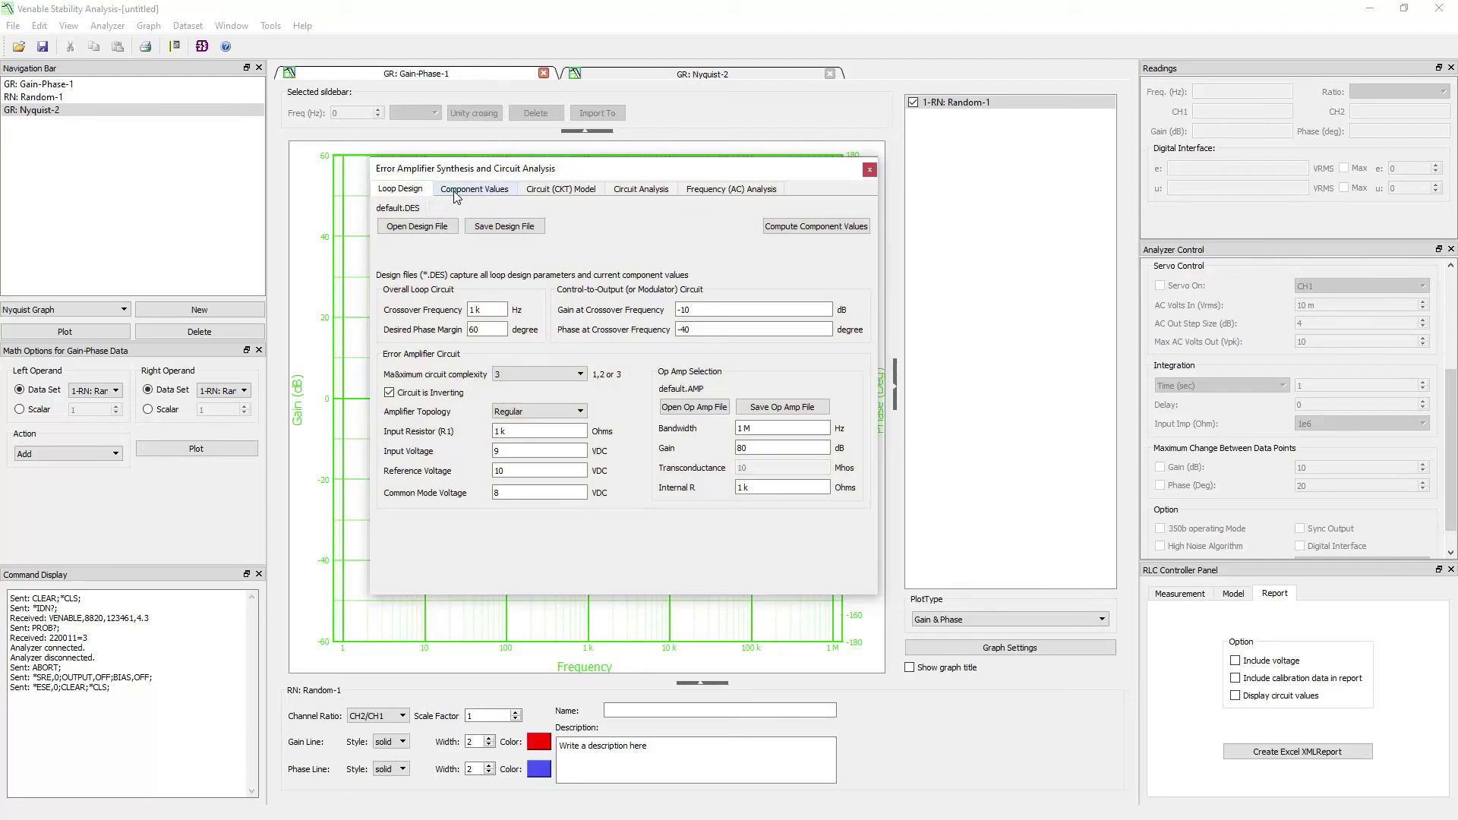
click(455, 189)
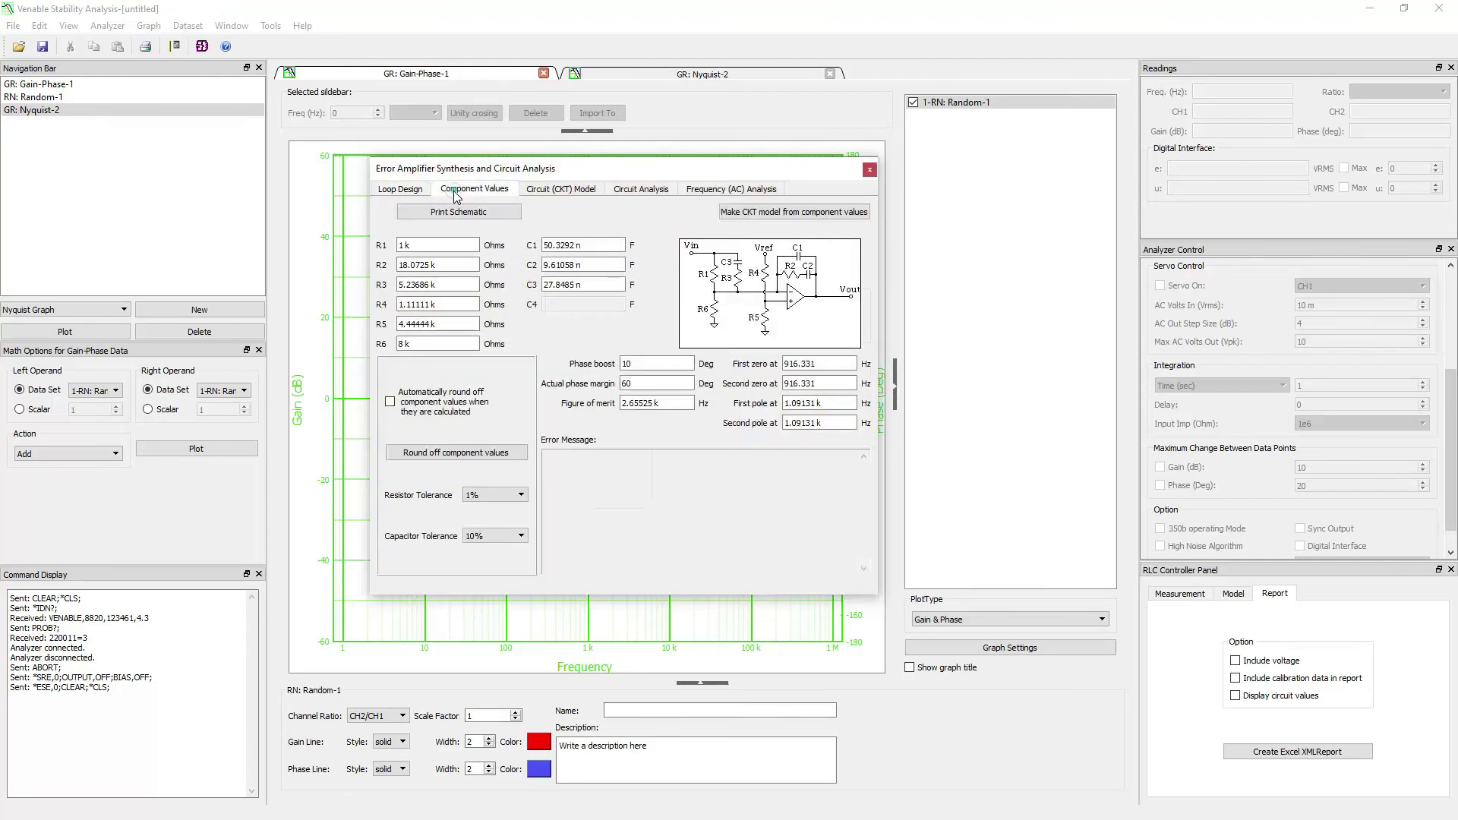
click(560, 190)
click(628, 196)
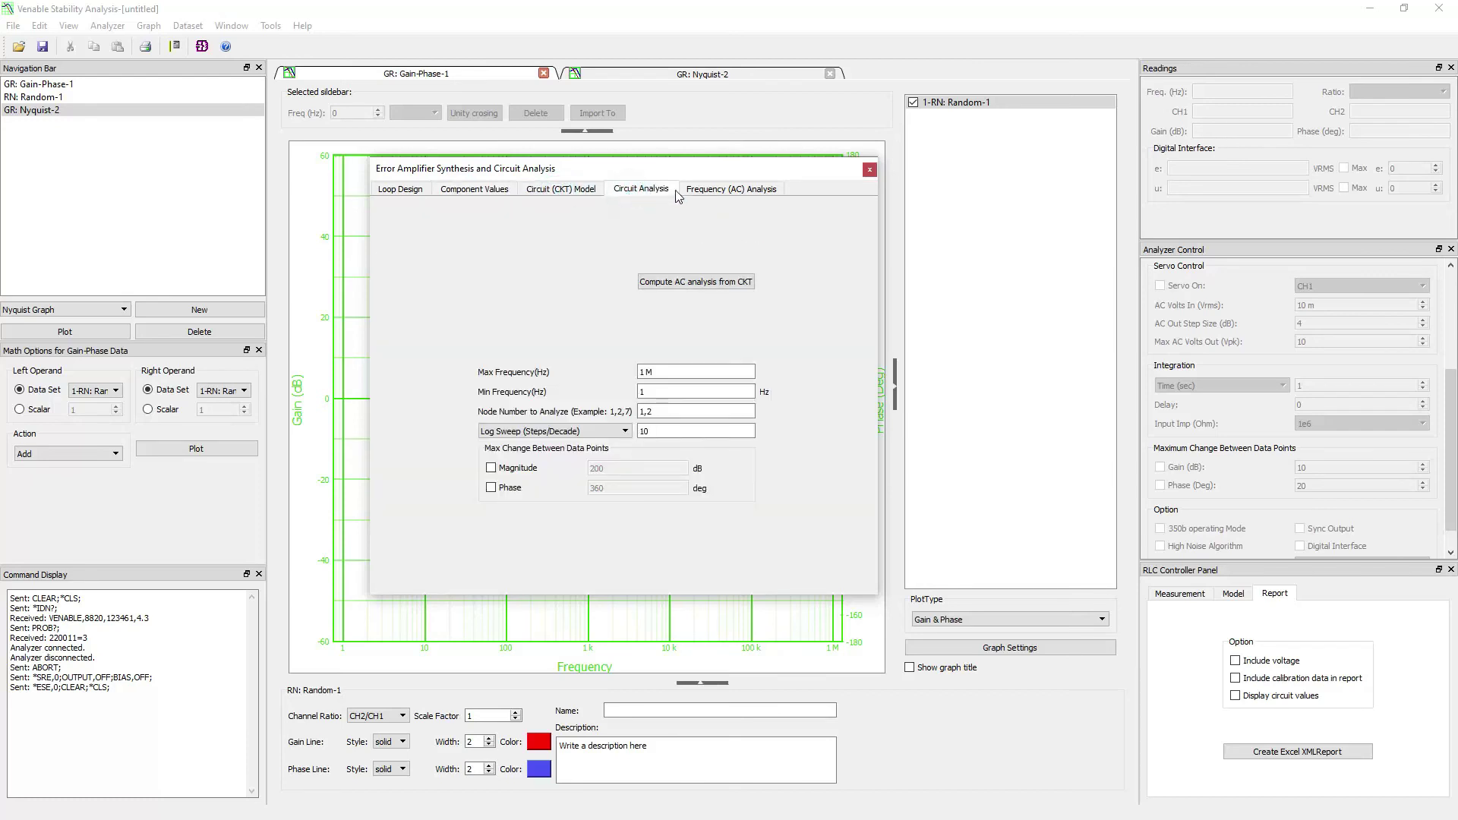
click(729, 190)
click(187, 25)
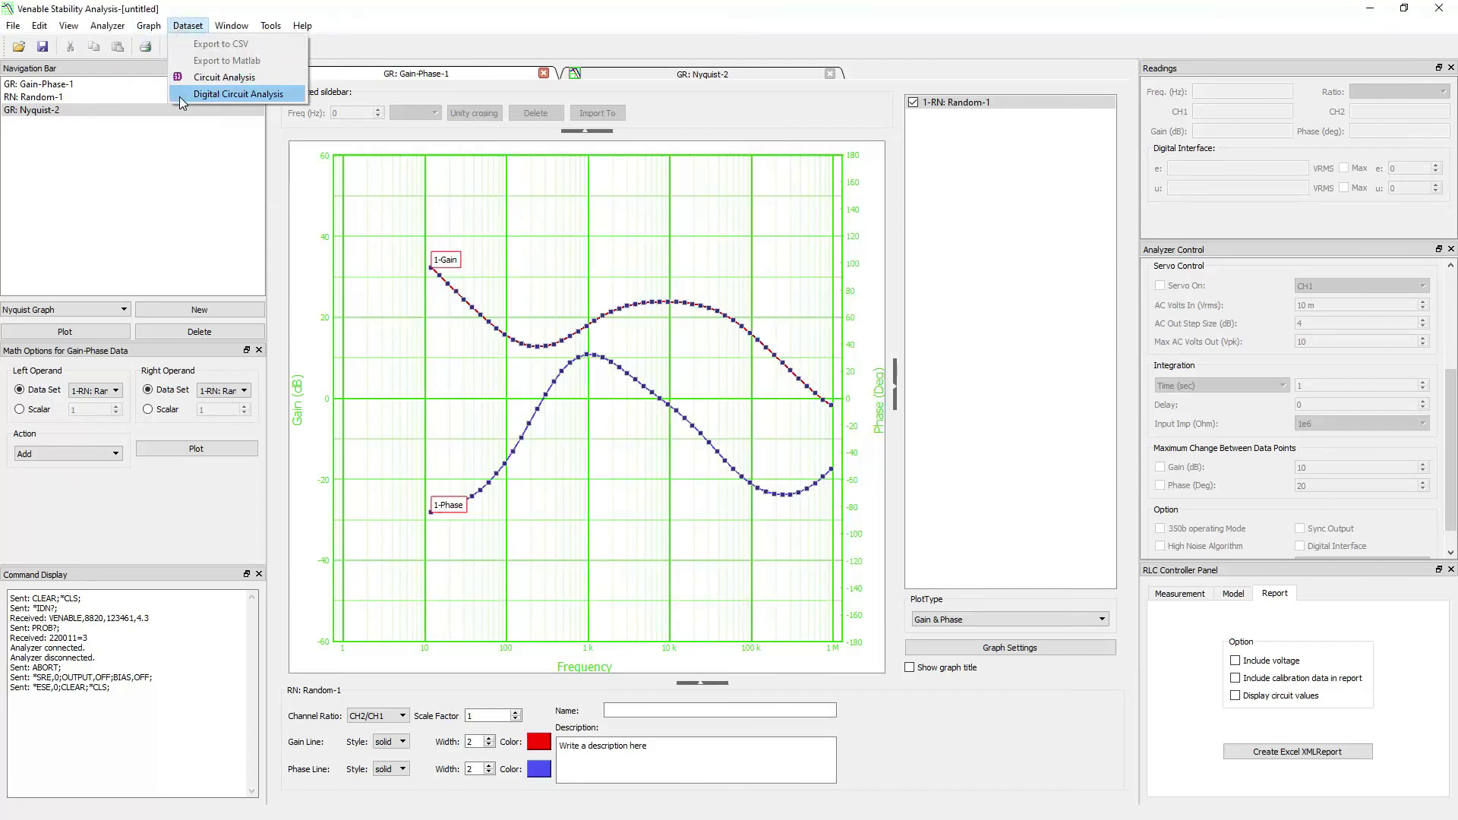
click(235, 94)
click(521, 210)
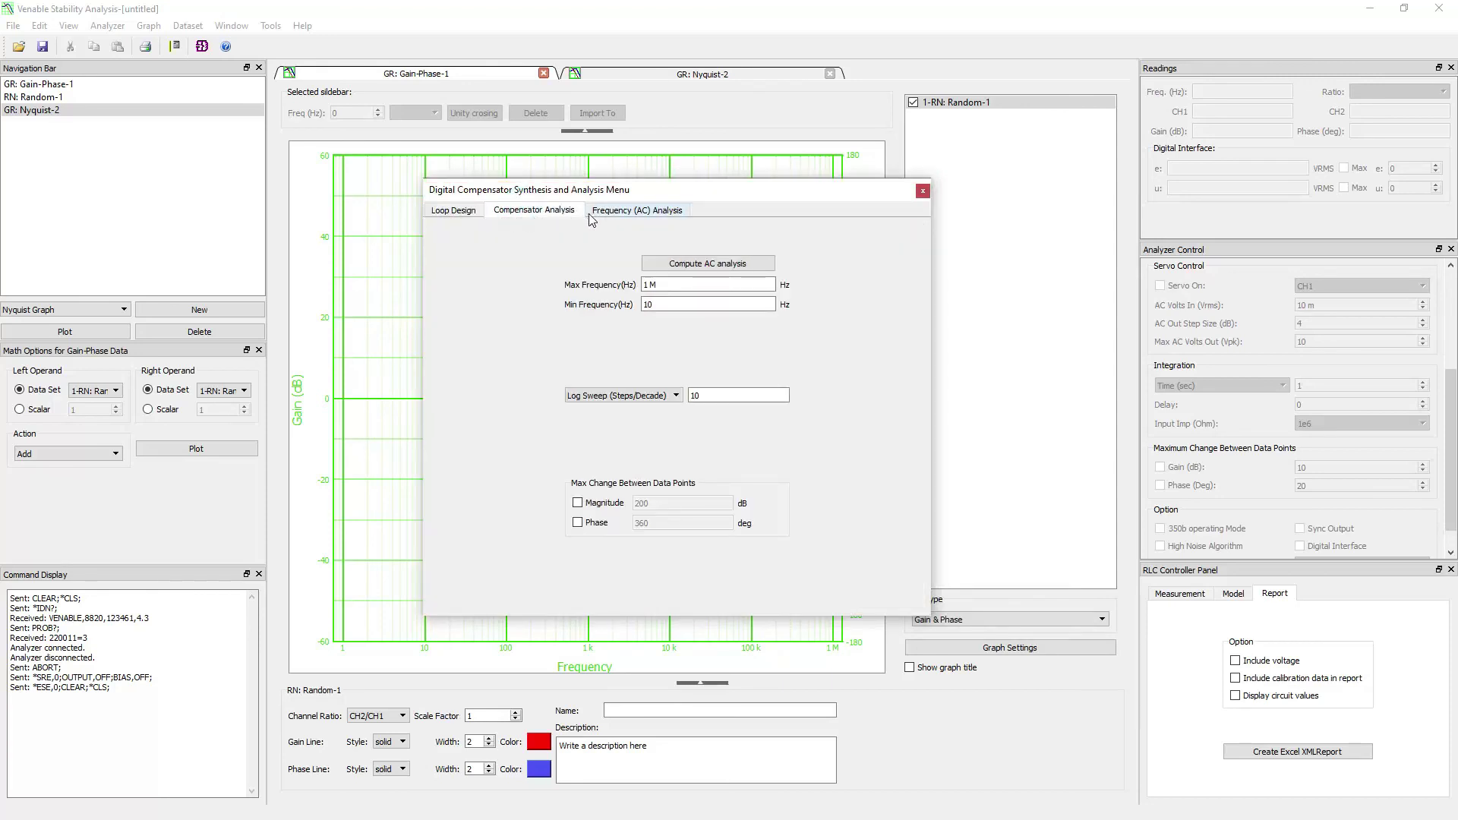
click(625, 213)
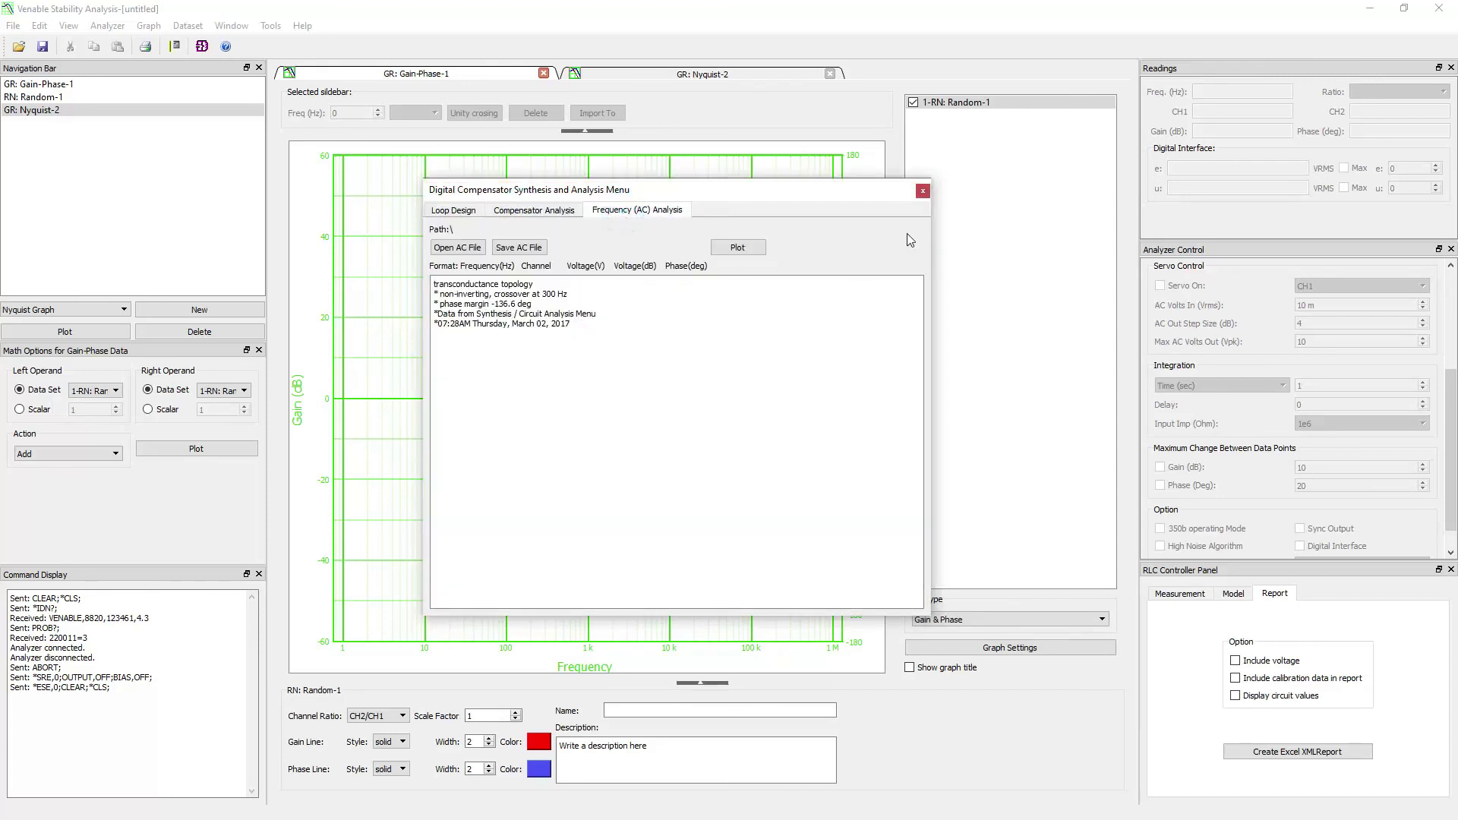
click(922, 193)
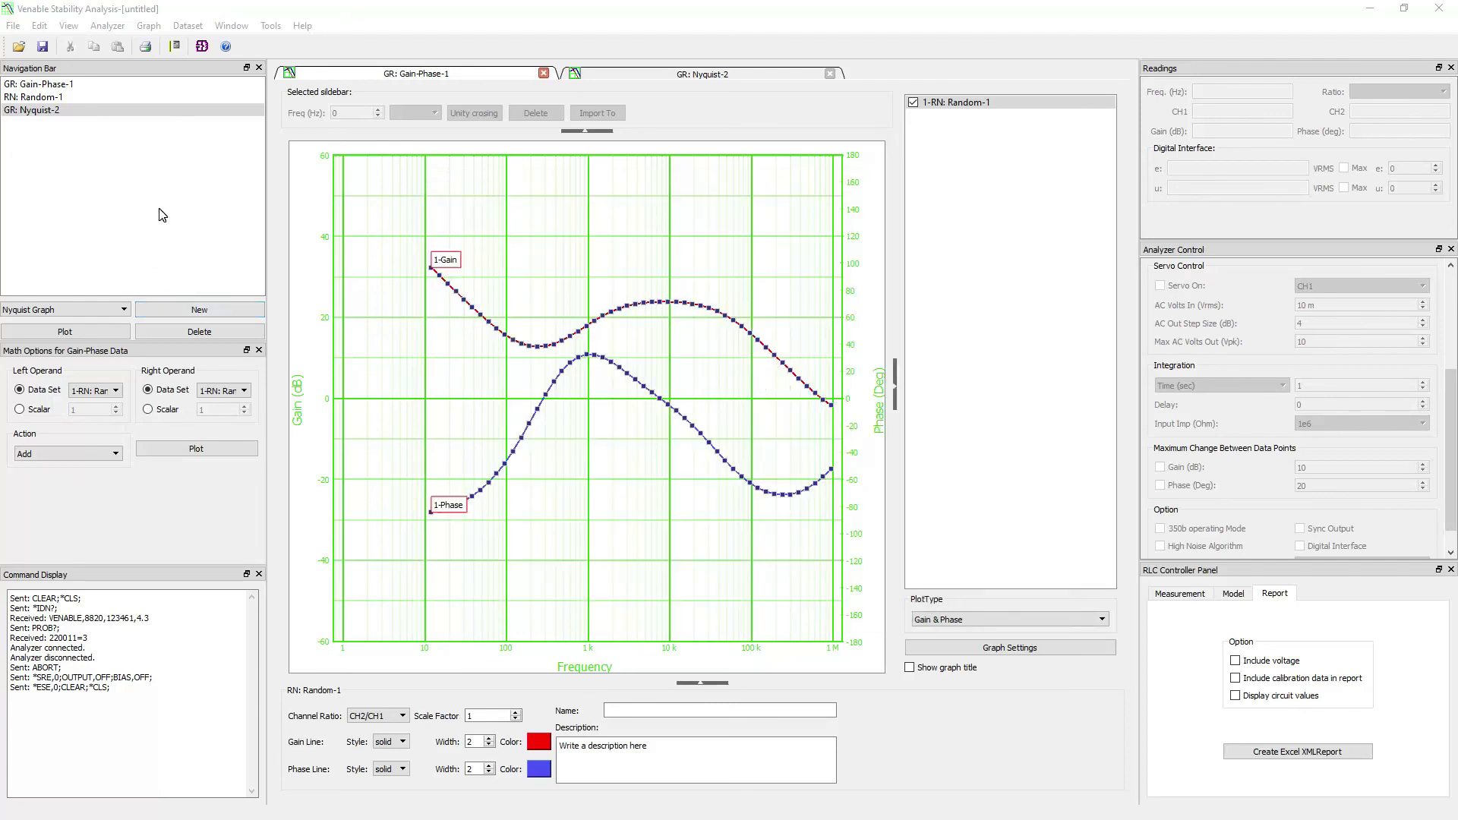
click(105, 28)
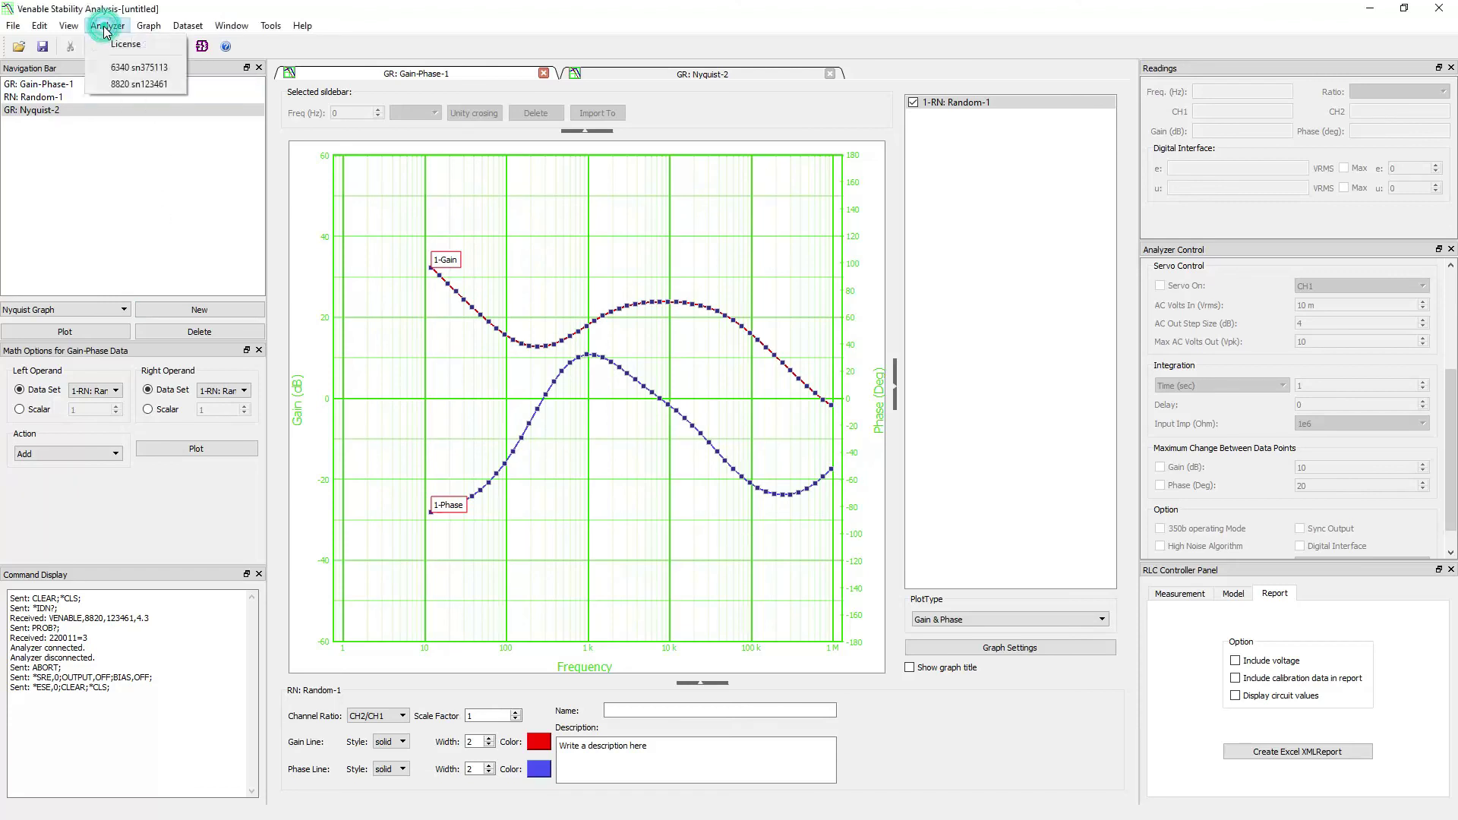
Step: Connect the 8820 analyzer and run Sweep-2 from 1 Hz, stopping near 4 Hz
click(108, 85)
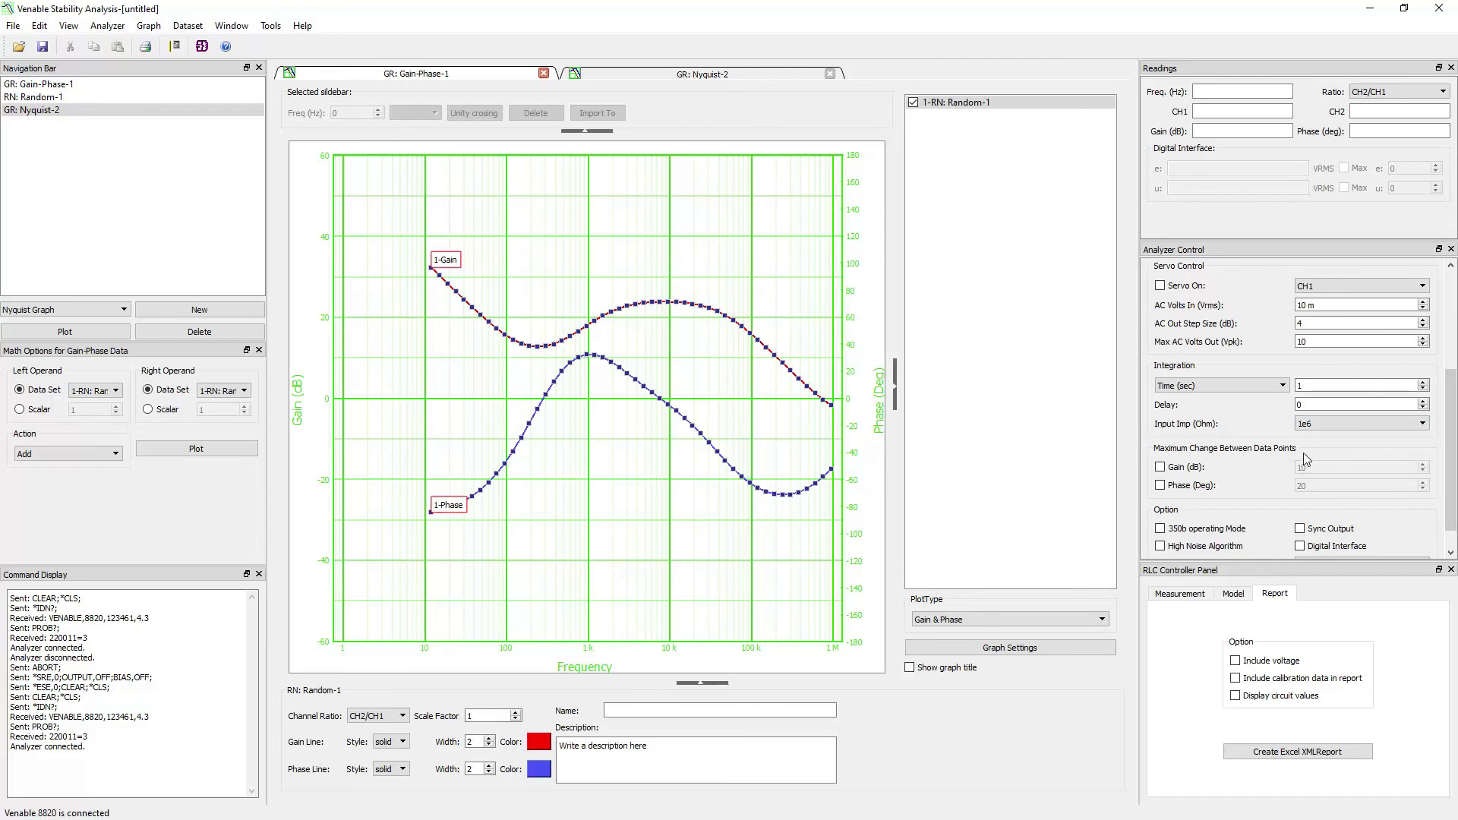
drag(1452, 402, 1452, 302)
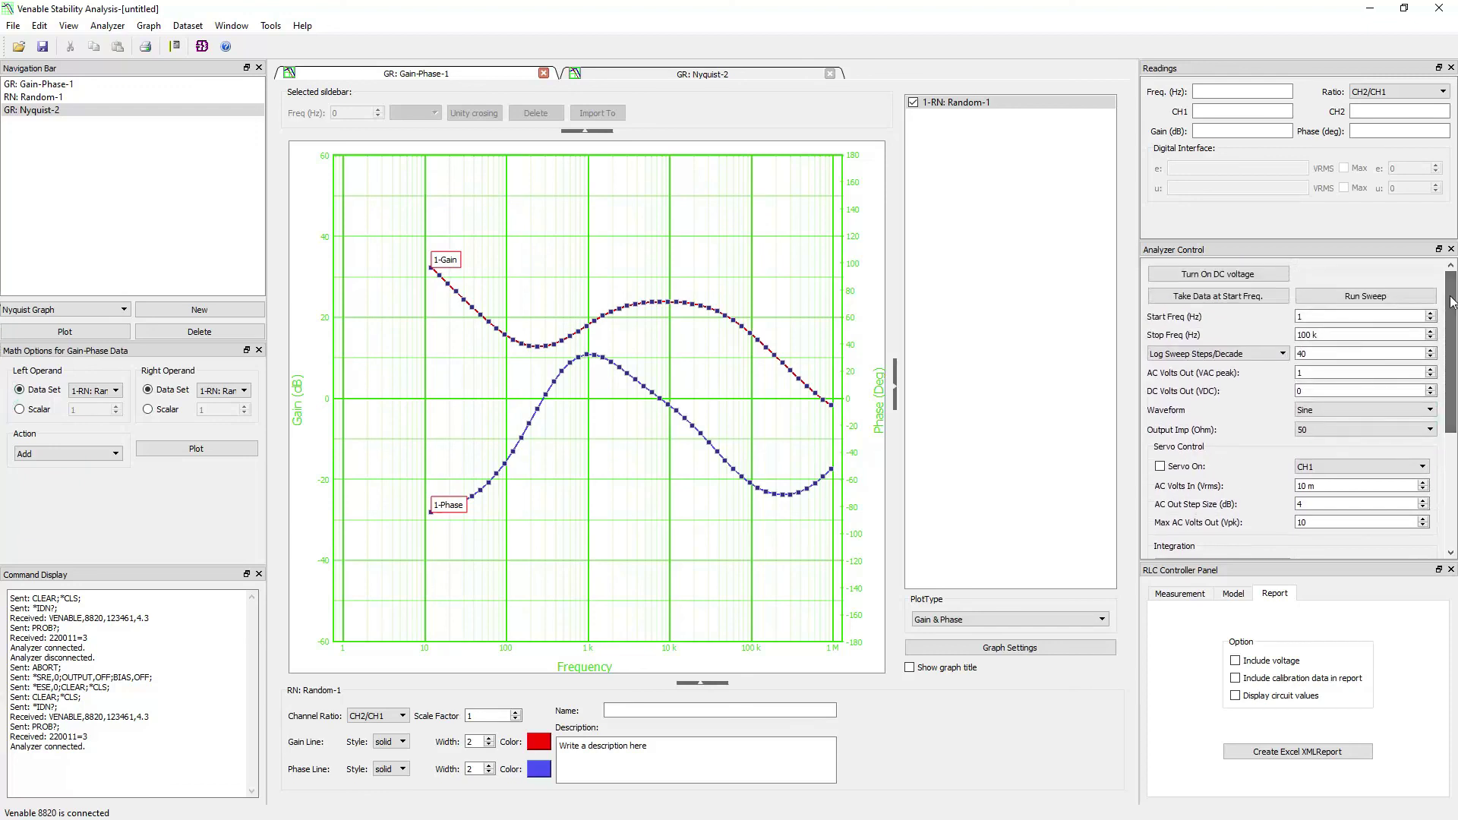
click(1314, 298)
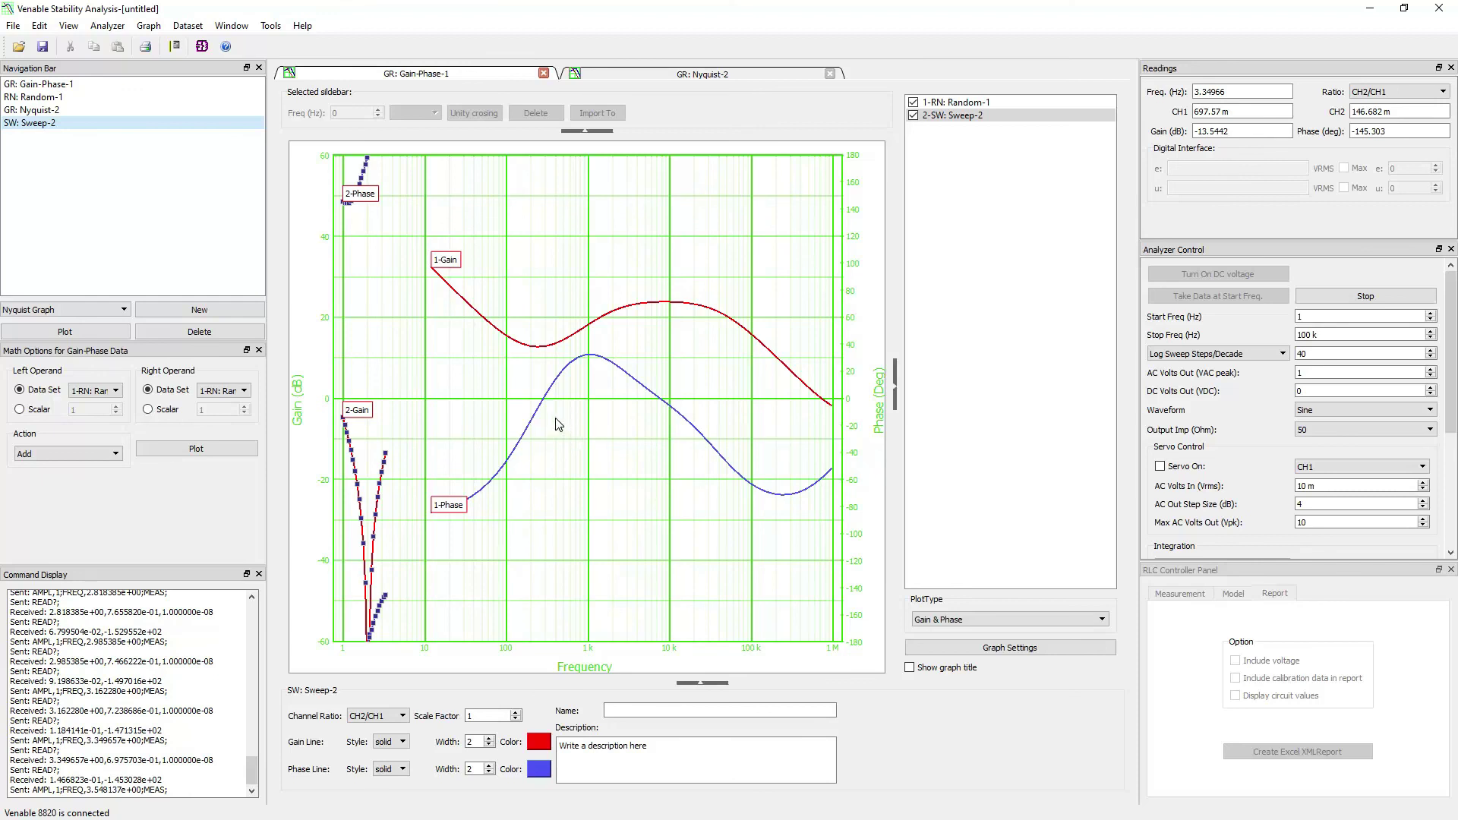
click(1336, 297)
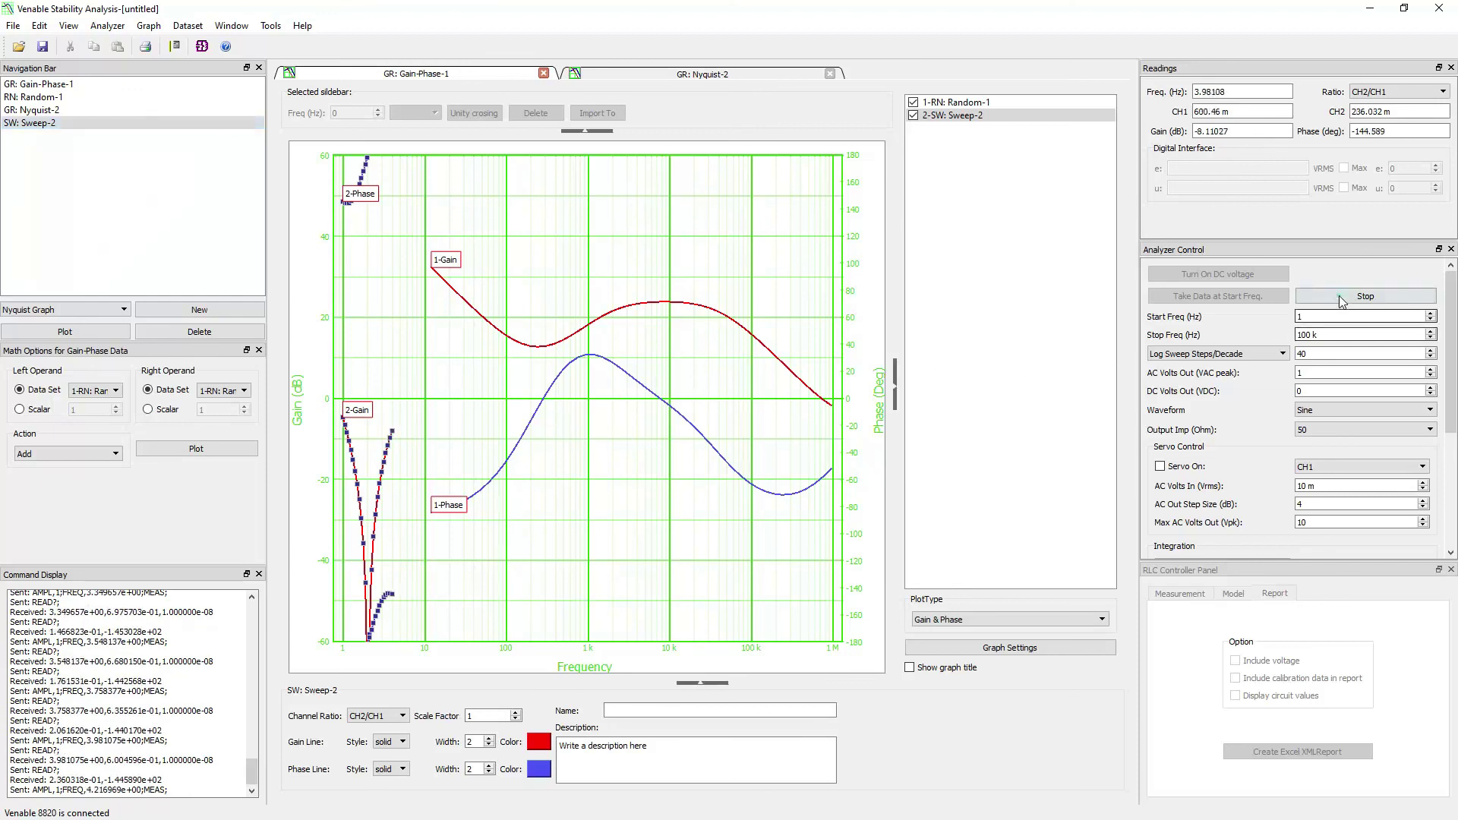